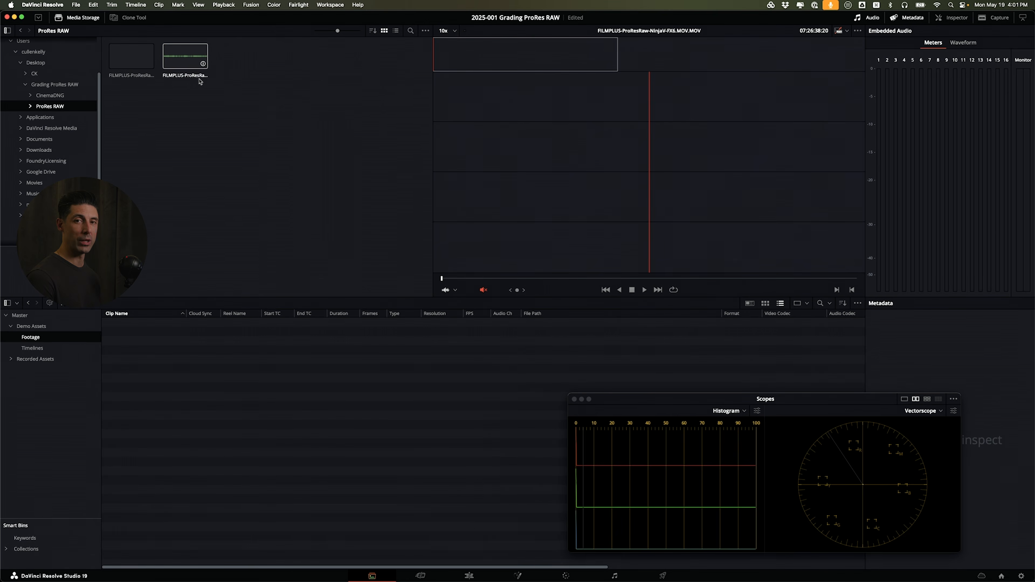
Try adding the two ProRes RAW clips from media storage to the Footage bin and preview them
{"action": "left_click_drag", "start_coordinate": [214, 115], "coordinate": [181, 378]}
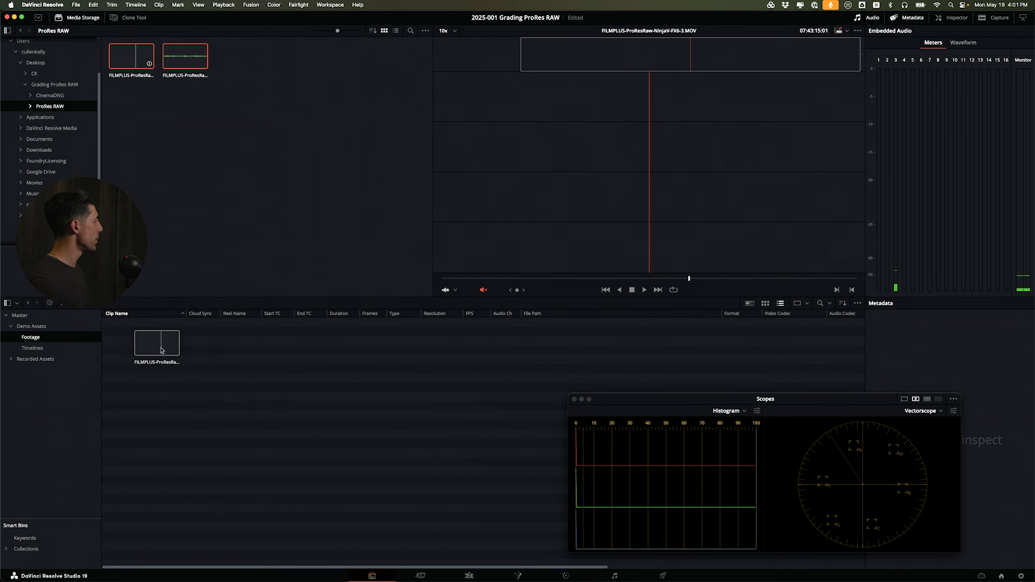
{"action": "left_click", "coordinate": [152, 325]}
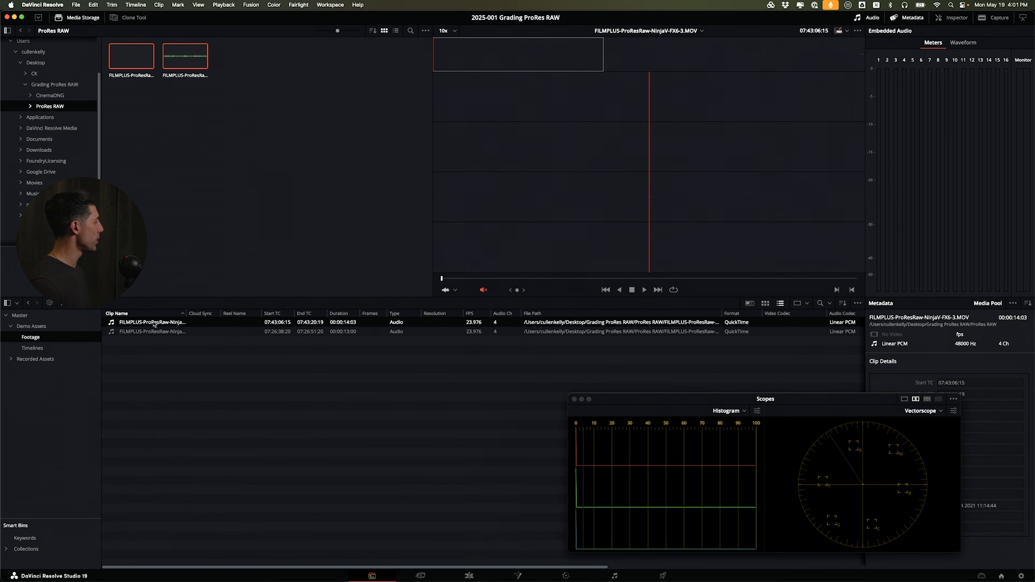
{"action": "double_click", "coordinate": [149, 333]}
{"action": "left_click", "coordinate": [163, 351]}
{"action": "left_click_drag", "start_coordinate": [160, 364], "coordinate": [179, 285]}
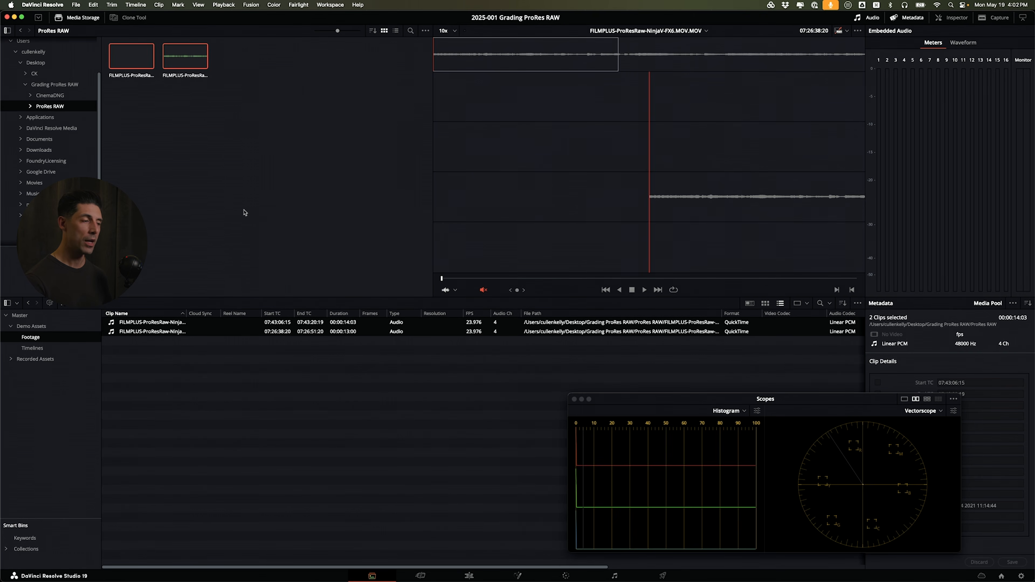
Switch to Play Pro Studio and import both FILMPLUS ProRes RAW clips into Timeline 1, starting at the first slot
{"action": "key", "text": "super+Tab"}
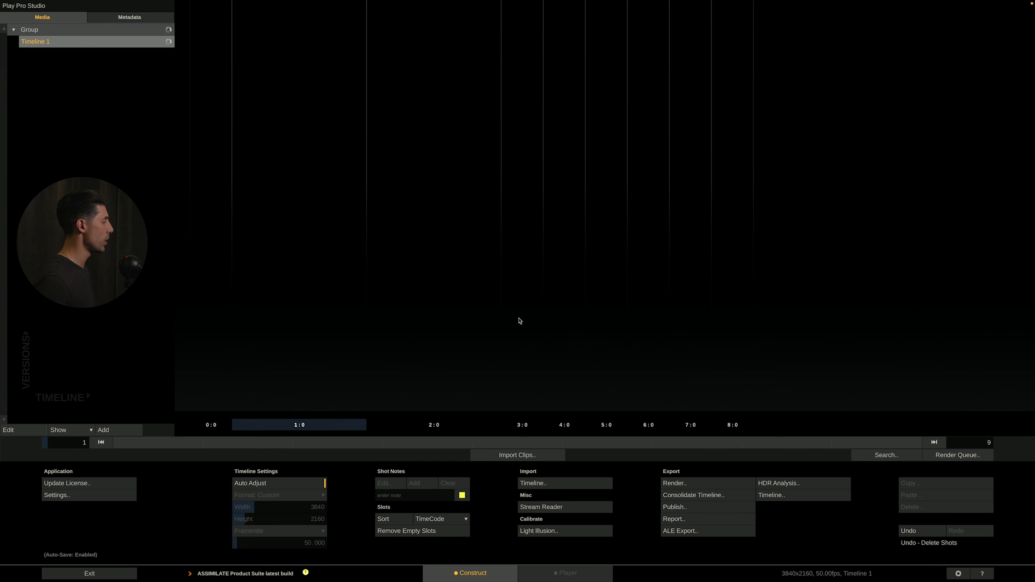
{"action": "left_click", "coordinate": [495, 454]}
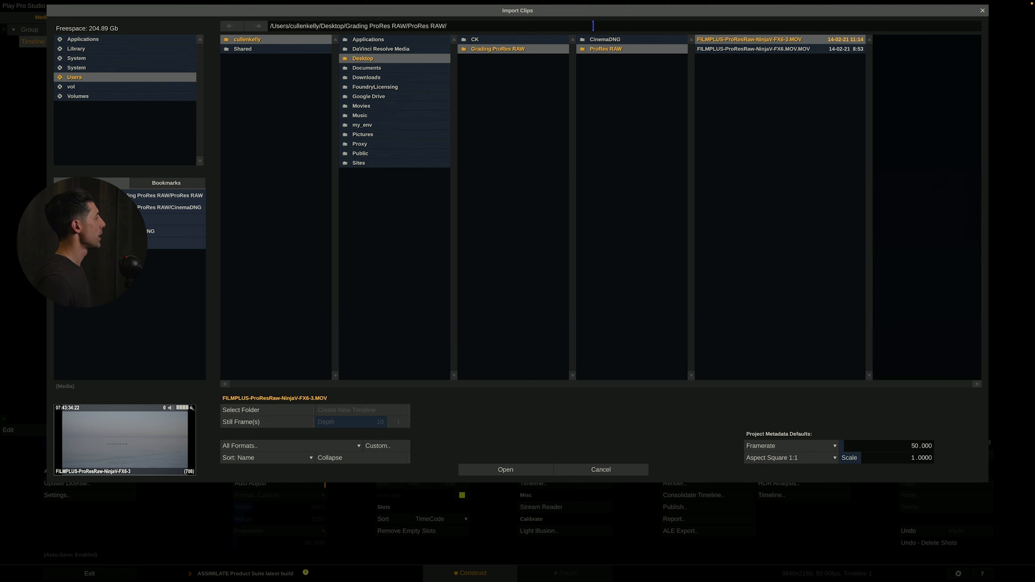
{"action": "left_click", "coordinate": [728, 49], "text": "shift"}
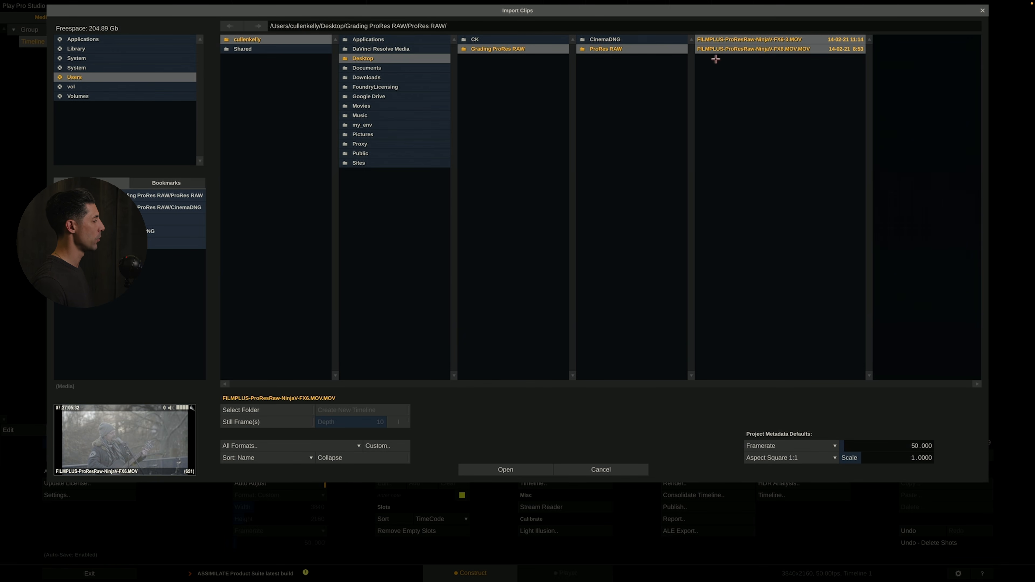
{"action": "left_click", "coordinate": [497, 470]}
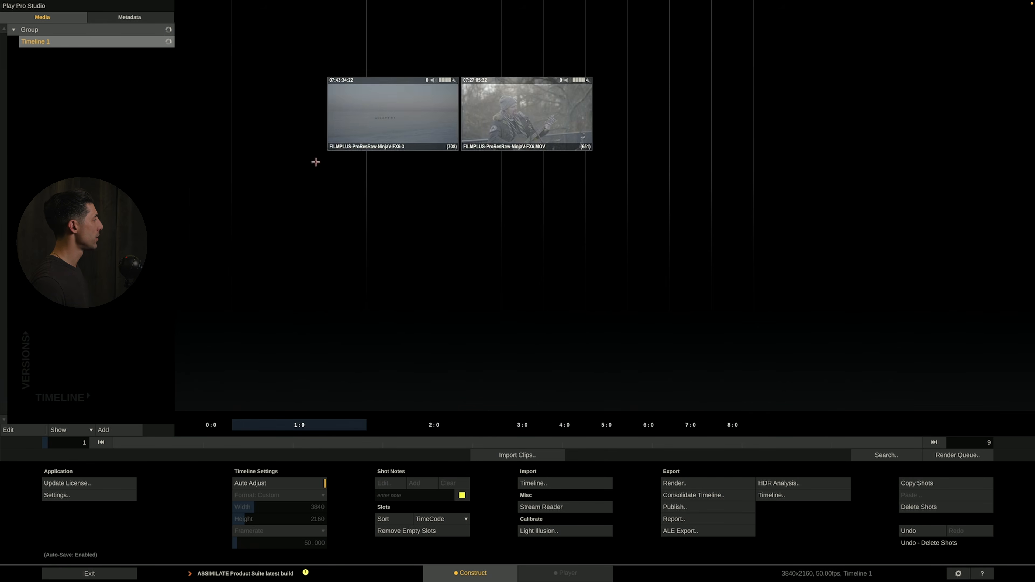
{"action": "left_click", "coordinate": [276, 323]}
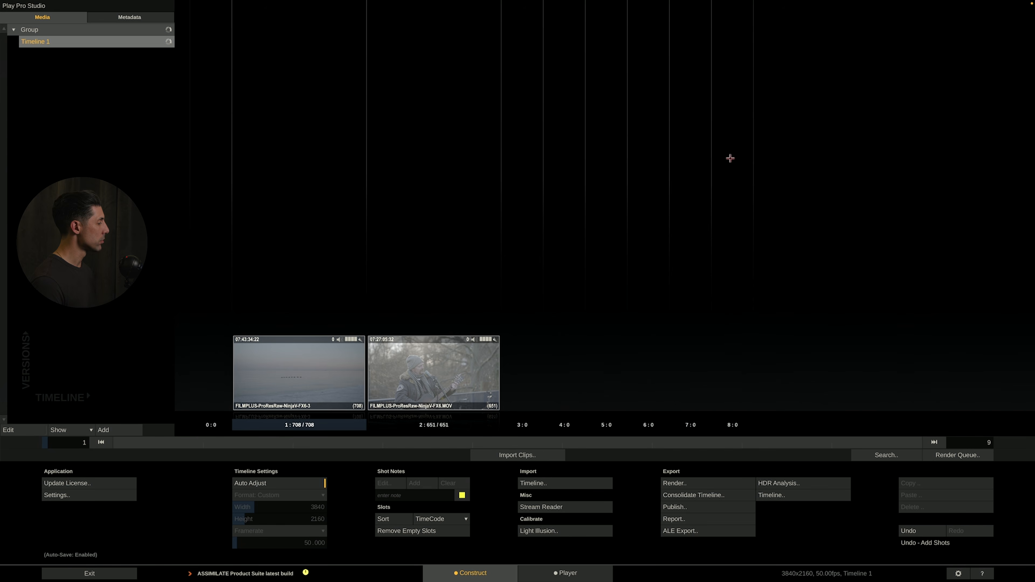
Set up a timeline render with the ProRes RAW To CinemaDNG format, keeping source names for the output files
{"action": "left_click", "coordinate": [696, 483]}
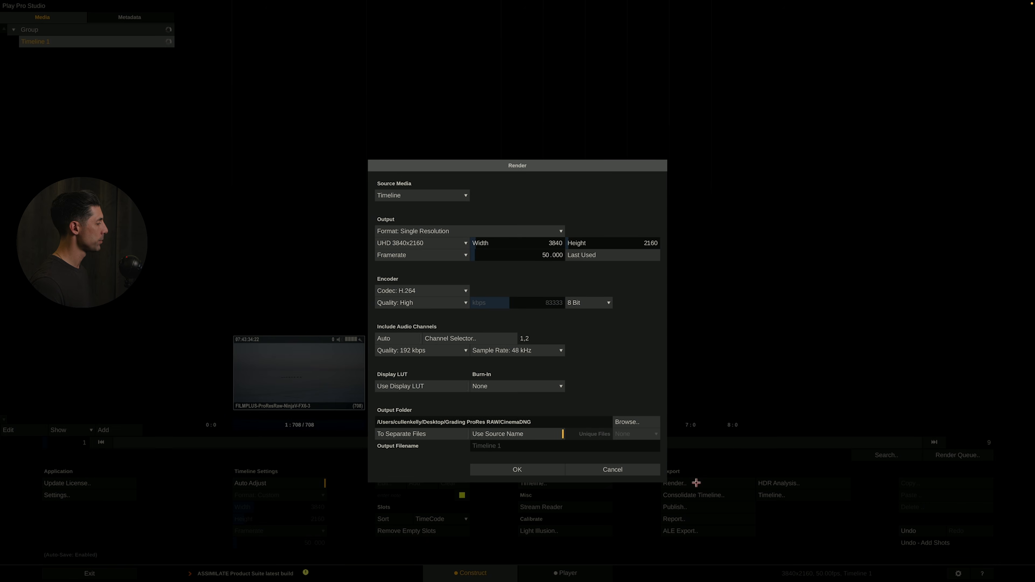
{"action": "left_click", "coordinate": [434, 196]}
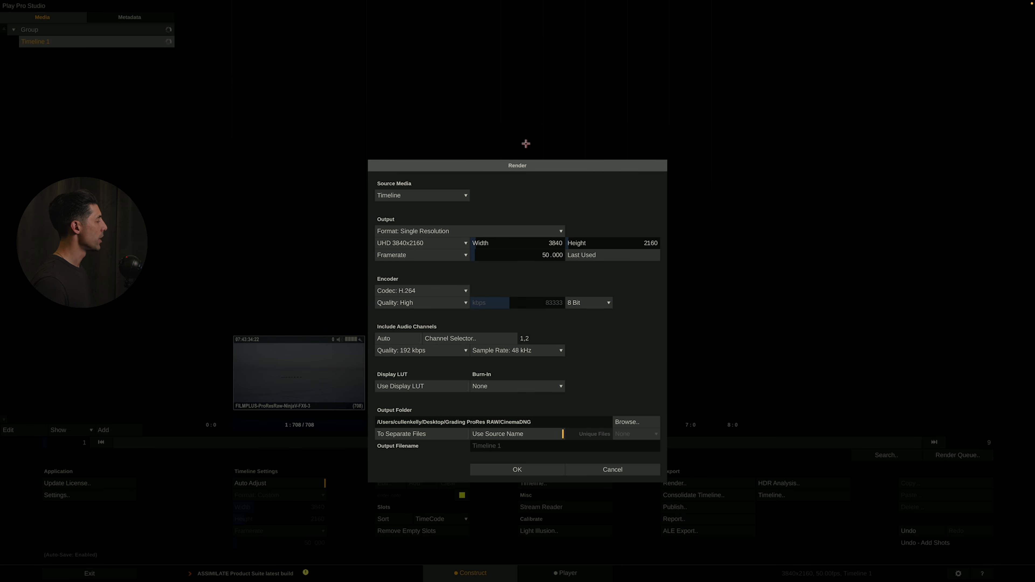
{"action": "left_click", "coordinate": [418, 230]}
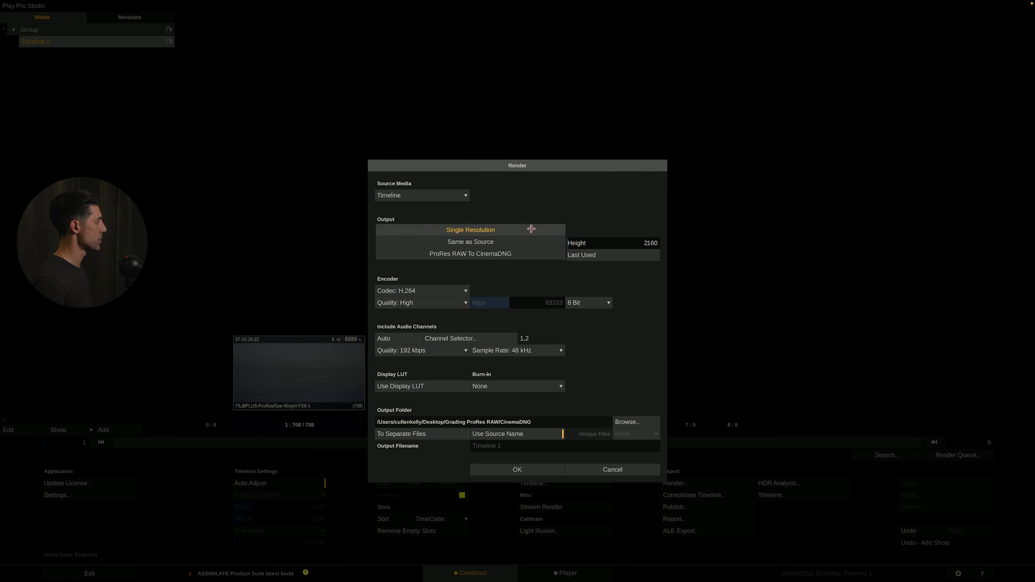
{"action": "left_click", "coordinate": [464, 255]}
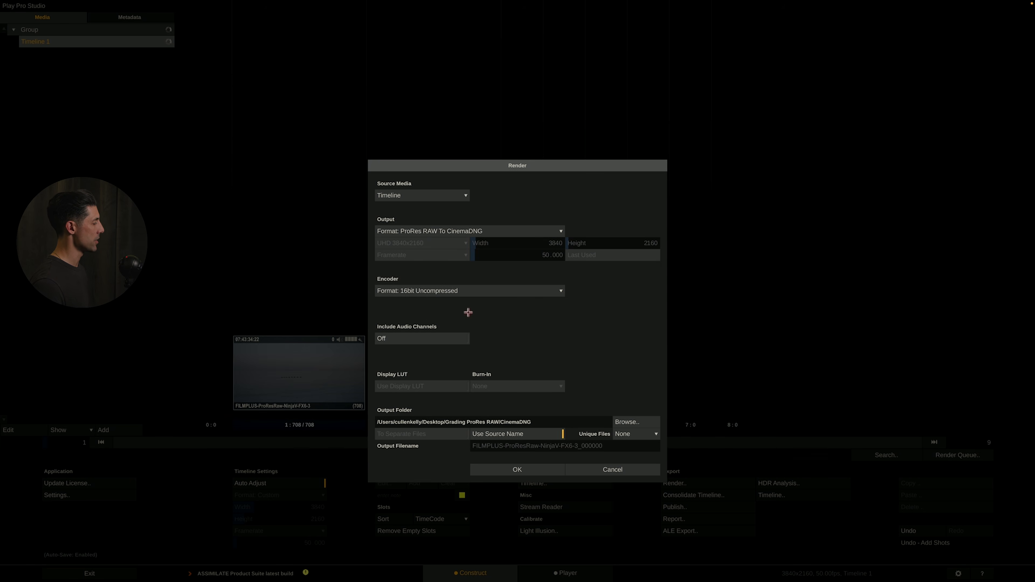
{"action": "left_click", "coordinate": [516, 434]}
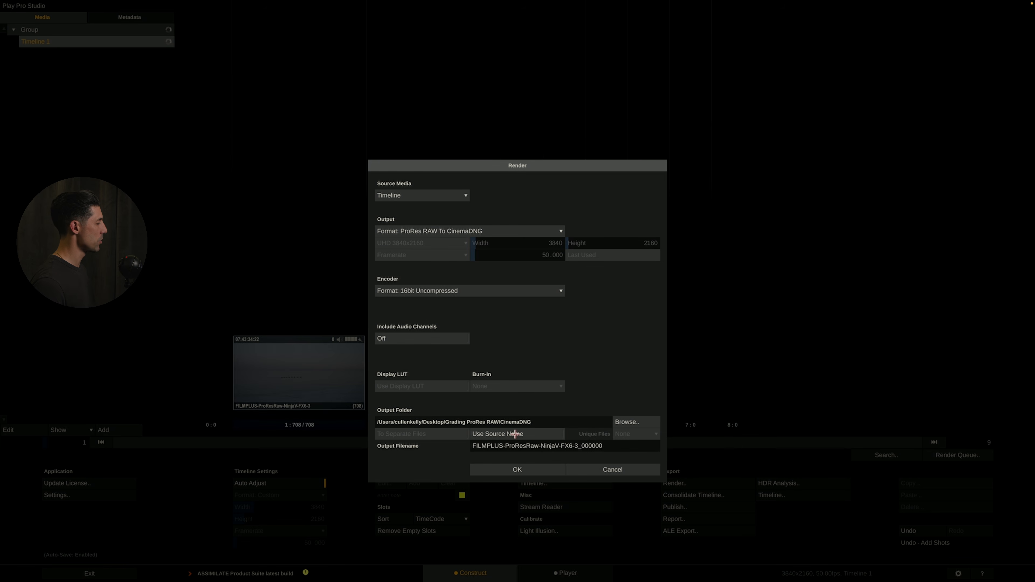
{"action": "left_click", "coordinate": [515, 435]}
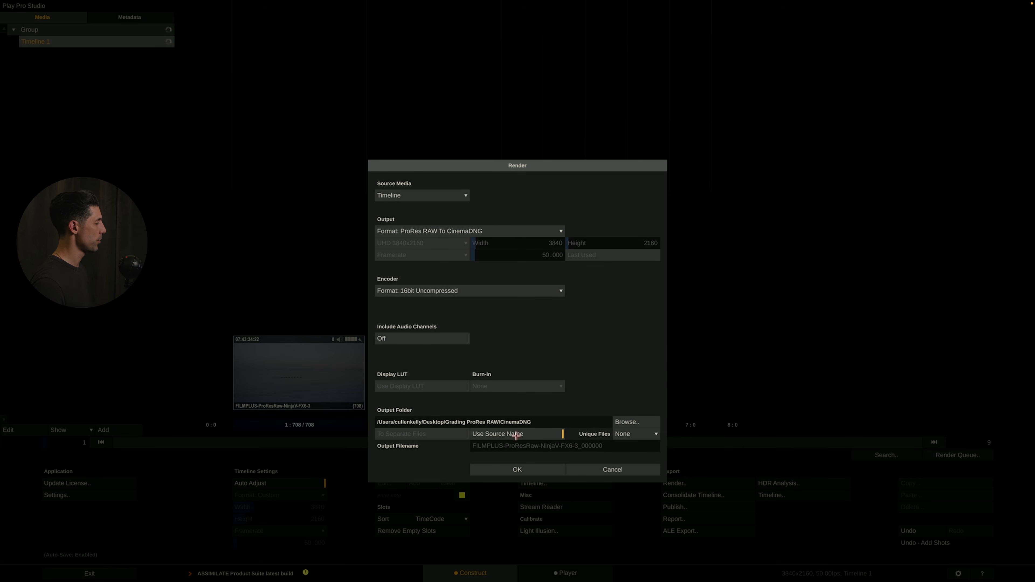
Set the render output folder to Desktop/Grading ProRes RAW/CinemaDNG and start the render, confirming the prompt
{"action": "left_click", "coordinate": [632, 422]}
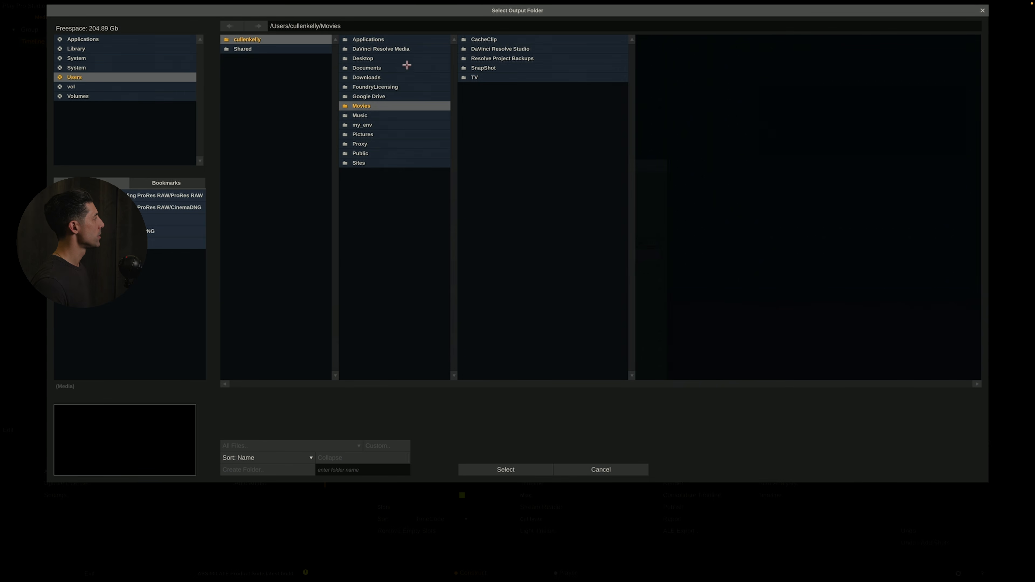
{"action": "left_click", "coordinate": [407, 59]}
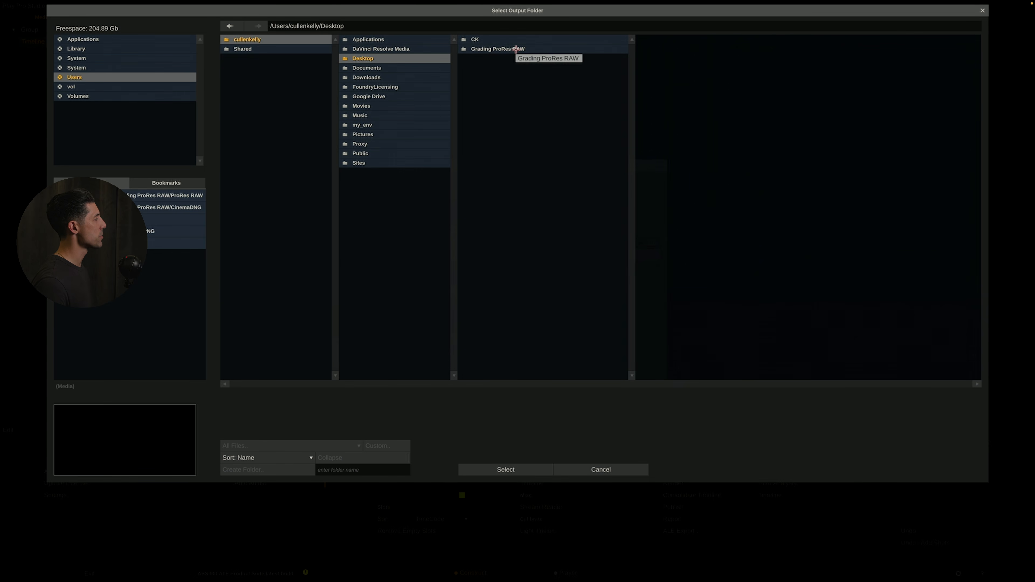
{"action": "left_click", "coordinate": [516, 48]}
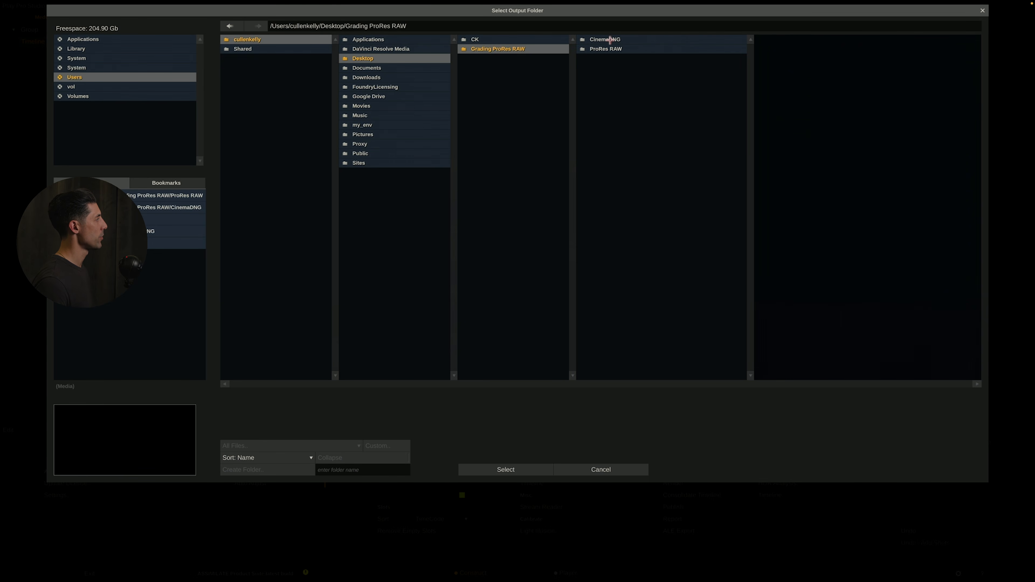
{"action": "left_click", "coordinate": [607, 39]}
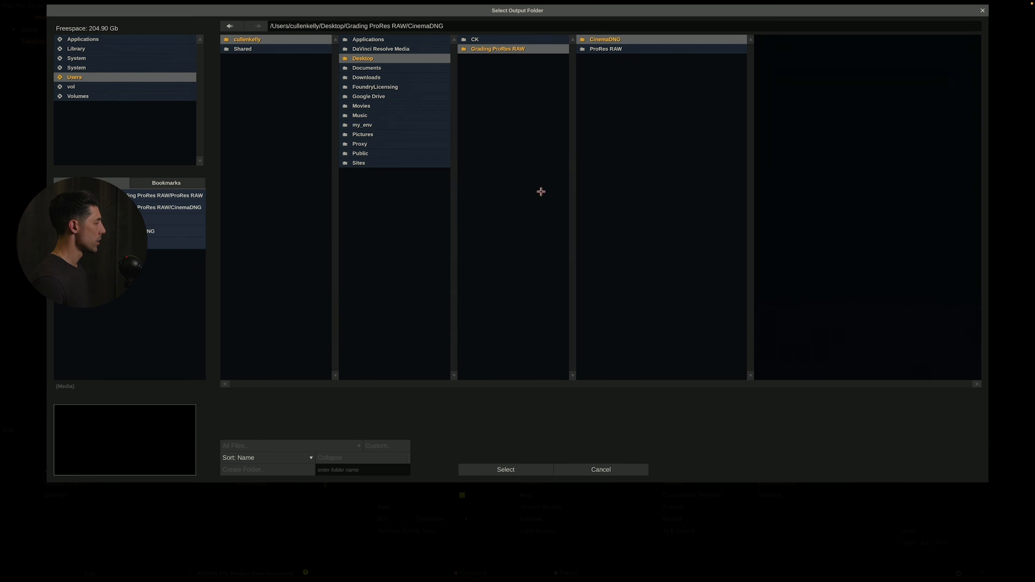
{"action": "left_click", "coordinate": [517, 470]}
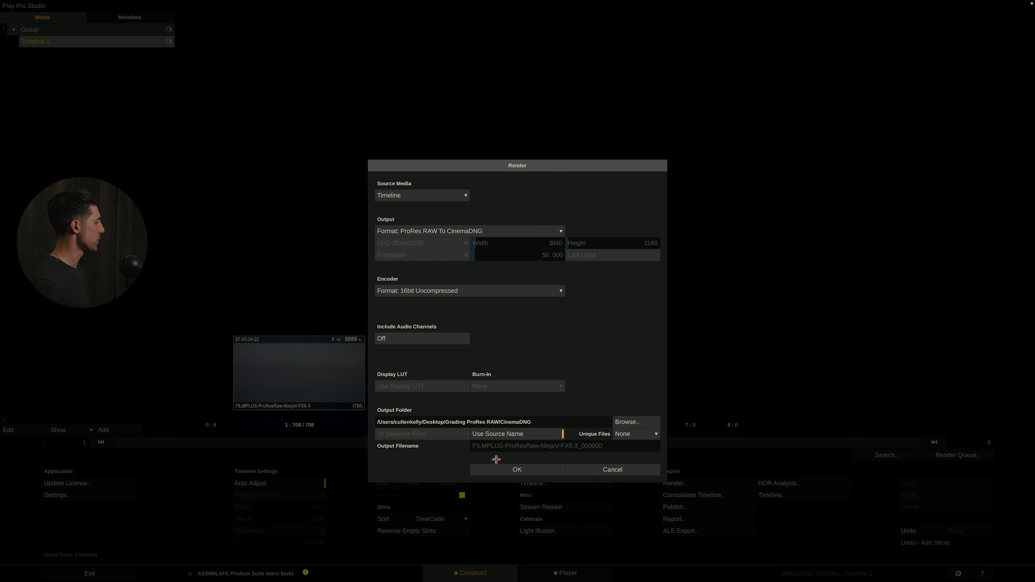
{"action": "left_click", "coordinate": [506, 470]}
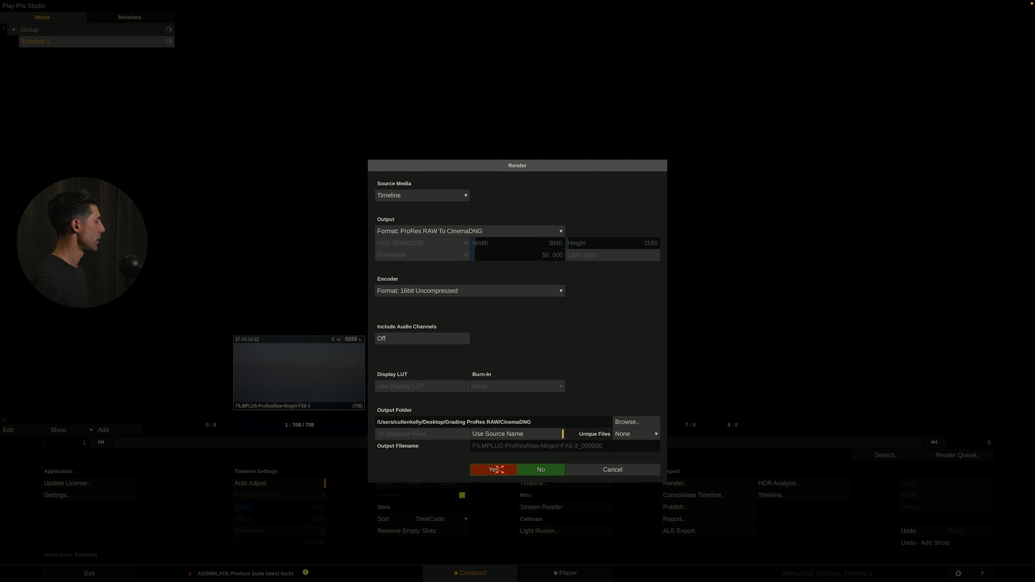
{"action": "left_click", "coordinate": [496, 470]}
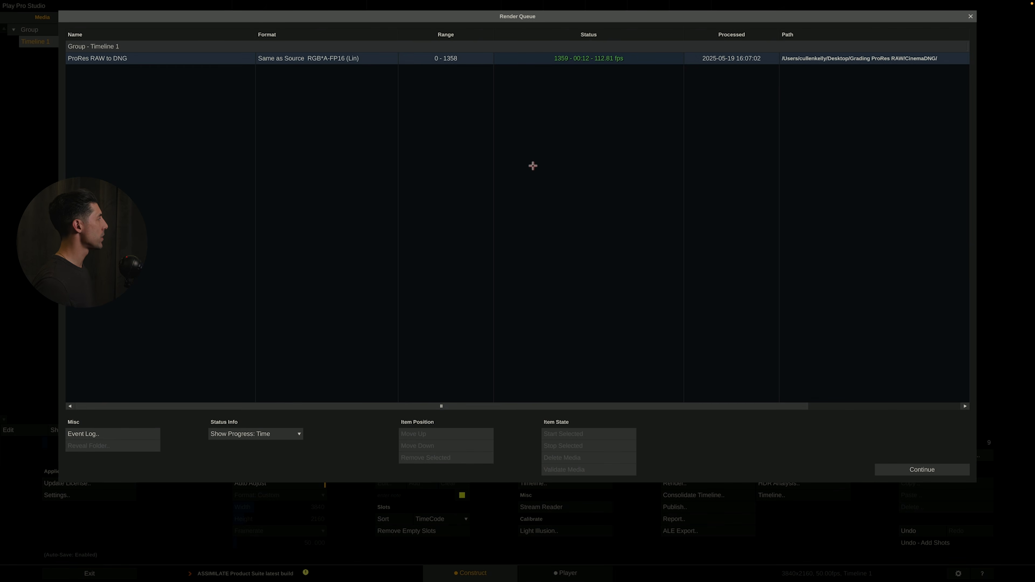
Switch to DaVinci Resolve and replace the two ProRes RAW clips in the Footage bin with the two clip folders from CinemaDNG
{"action": "key", "text": "super+Tab"}
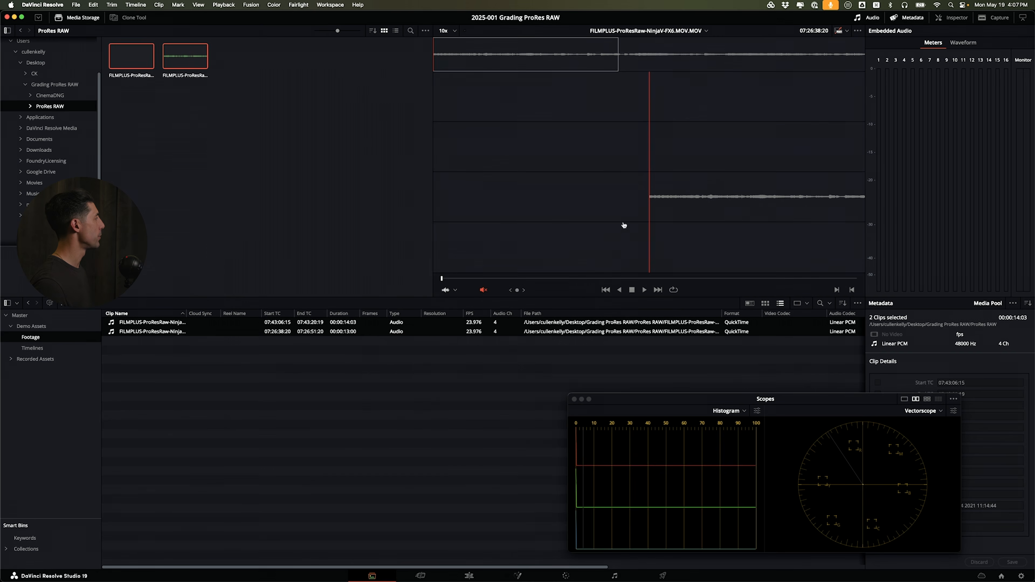
{"action": "left_click", "coordinate": [279, 155]}
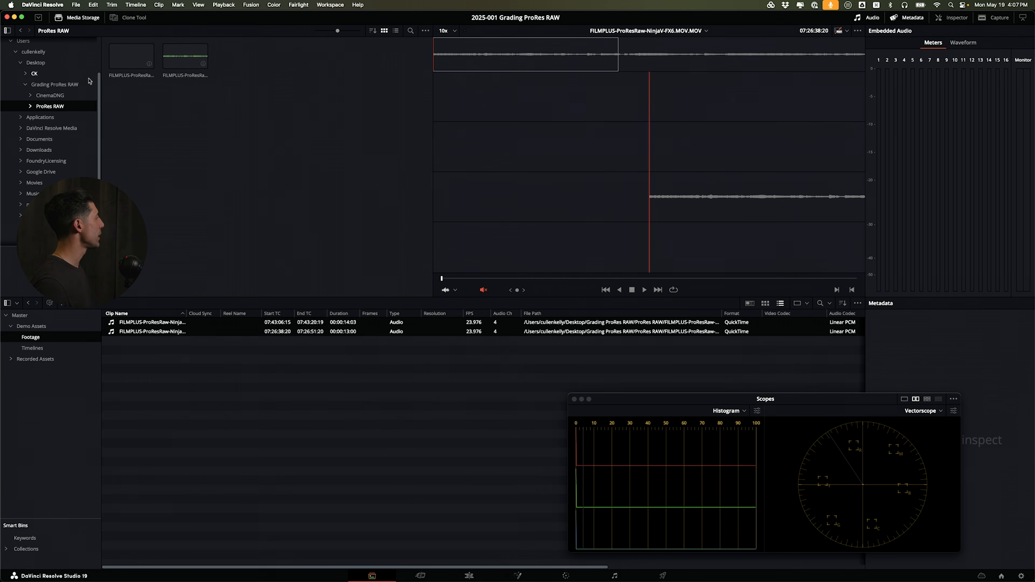
{"action": "left_click", "coordinate": [80, 98]}
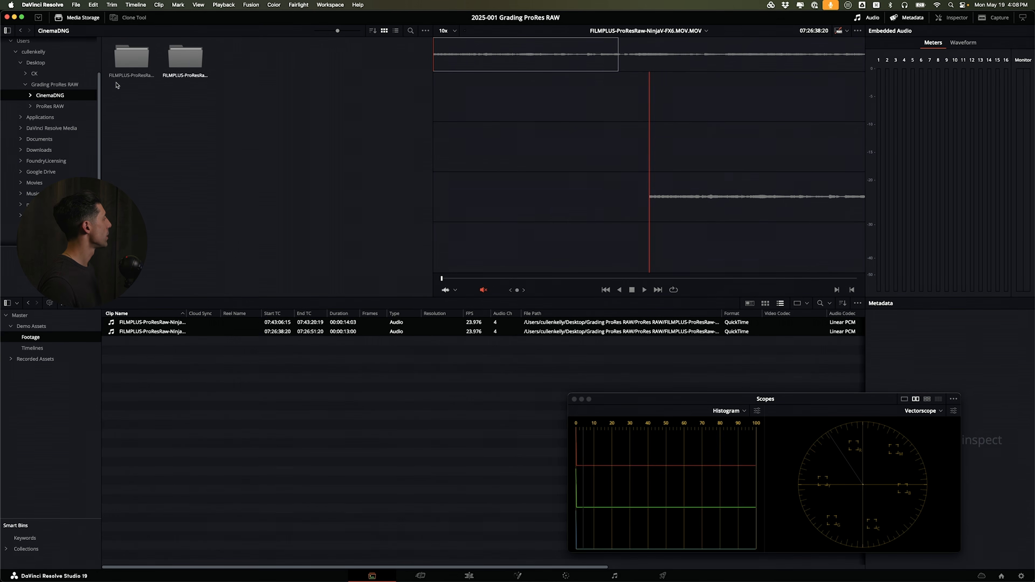
{"action": "left_click", "coordinate": [140, 386]}
{"action": "left_click_drag", "start_coordinate": [167, 391], "coordinate": [181, 280]}
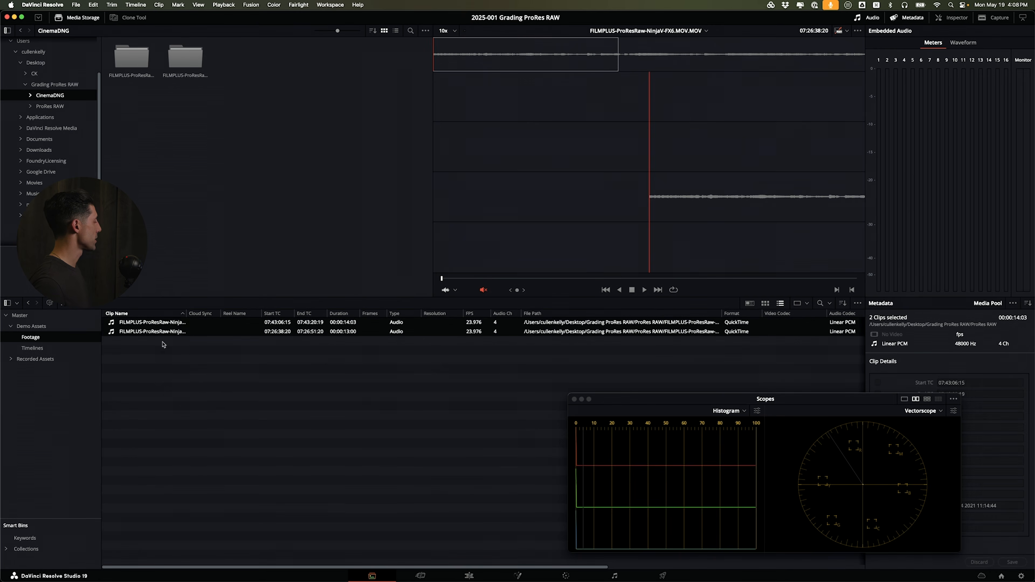
{"action": "key", "text": "Delete"}
{"action": "left_click_drag", "start_coordinate": [243, 134], "coordinate": [165, 375]}
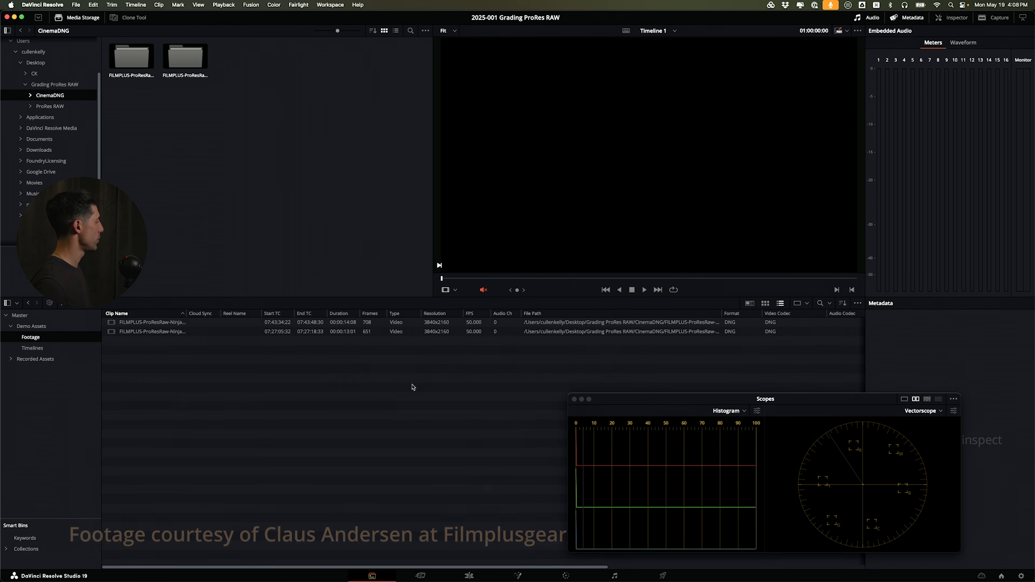
View the seascape and guitarist DNG clips in turn to check their picture and scopes
{"action": "left_click", "coordinate": [169, 322]}
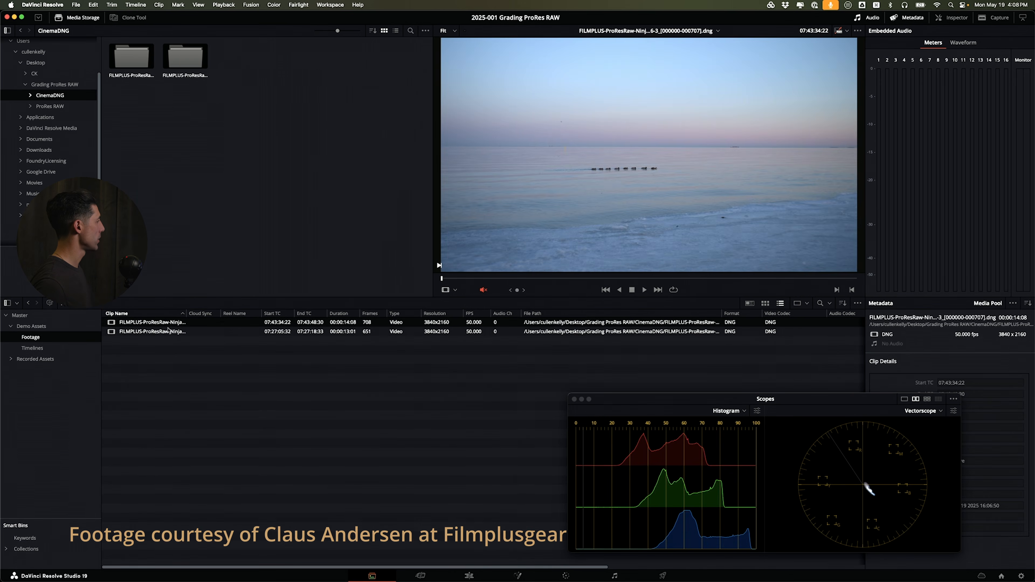
{"action": "left_click", "coordinate": [157, 332]}
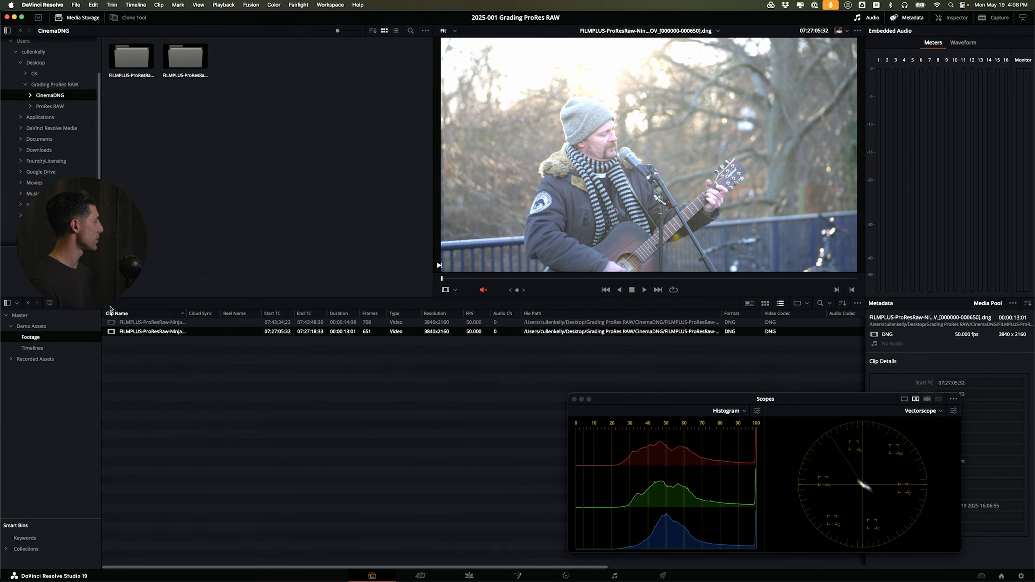
{"action": "left_click", "coordinate": [140, 324]}
{"action": "left_click", "coordinate": [141, 331]}
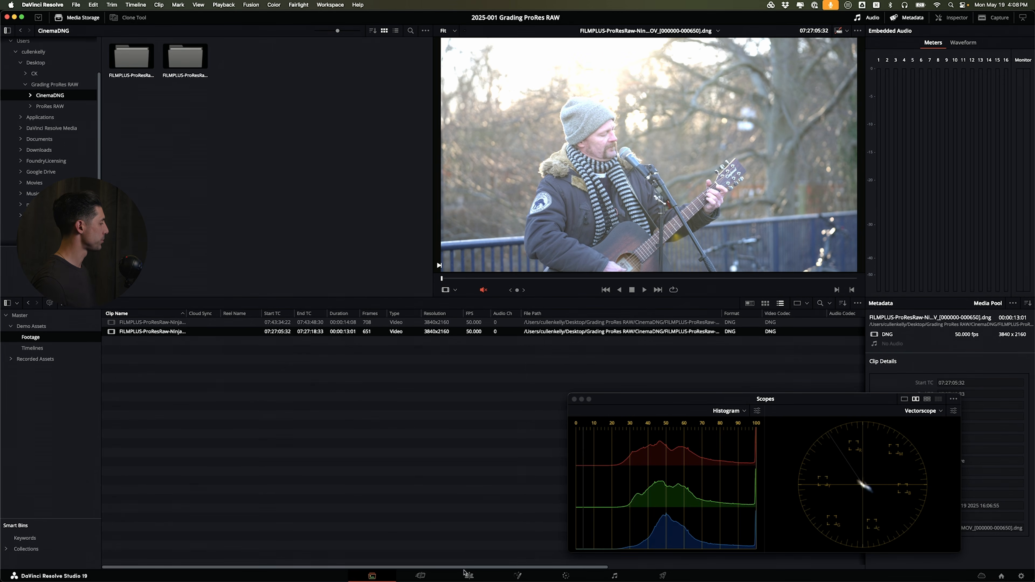
Place both DNG clips on video track V1 of the timeline and park the playhead on the first one
{"action": "left_click", "coordinate": [469, 575]}
{"action": "left_click_drag", "start_coordinate": [144, 101], "coordinate": [495, 443]}
{"action": "left_click", "coordinate": [544, 330]}
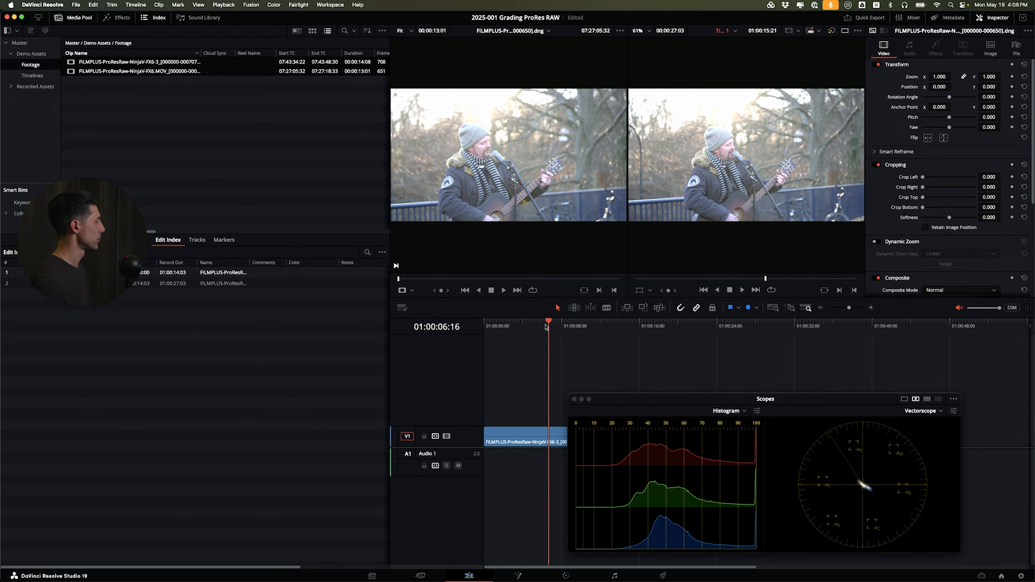
Select the guitarist clip on the Color page and bring up the project's Camera Raw settings
{"action": "left_click", "coordinate": [566, 576]}
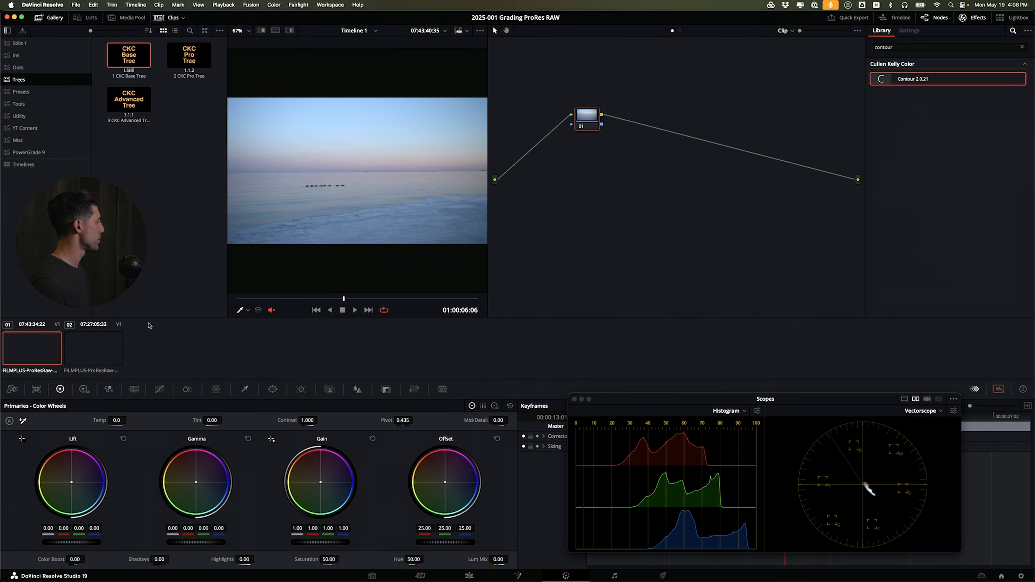
{"action": "left_click", "coordinate": [111, 345]}
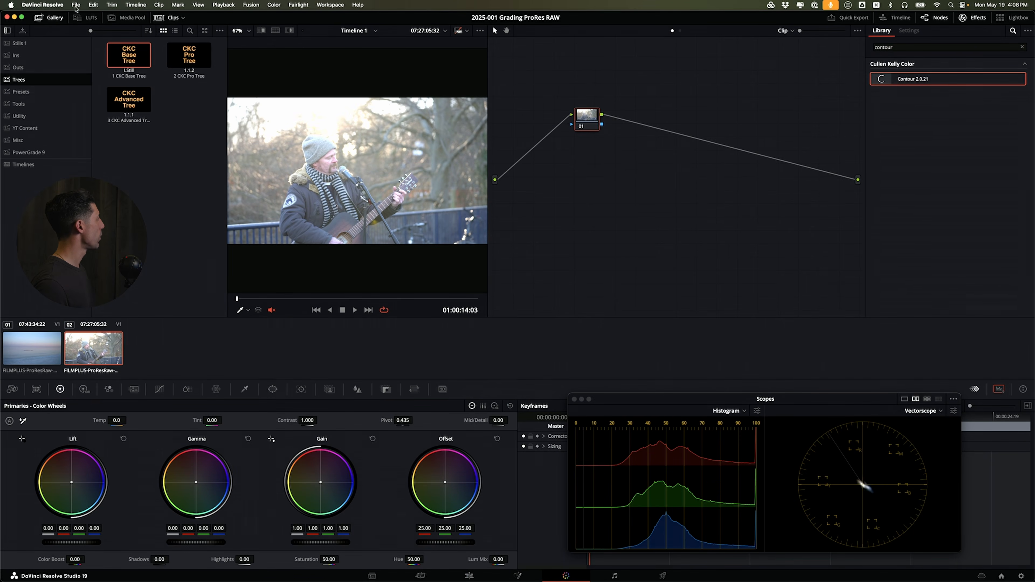
{"action": "key", "text": "shift+9"}
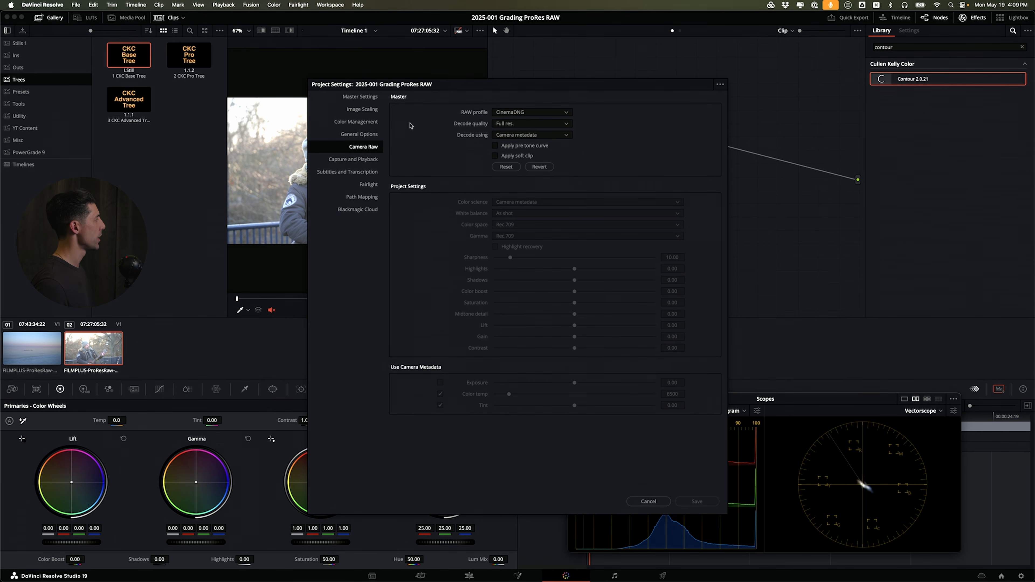
Check the available RAW profiles, keep CinemaDNG, and set its decoding to use Project settings
{"action": "left_click", "coordinate": [508, 113]}
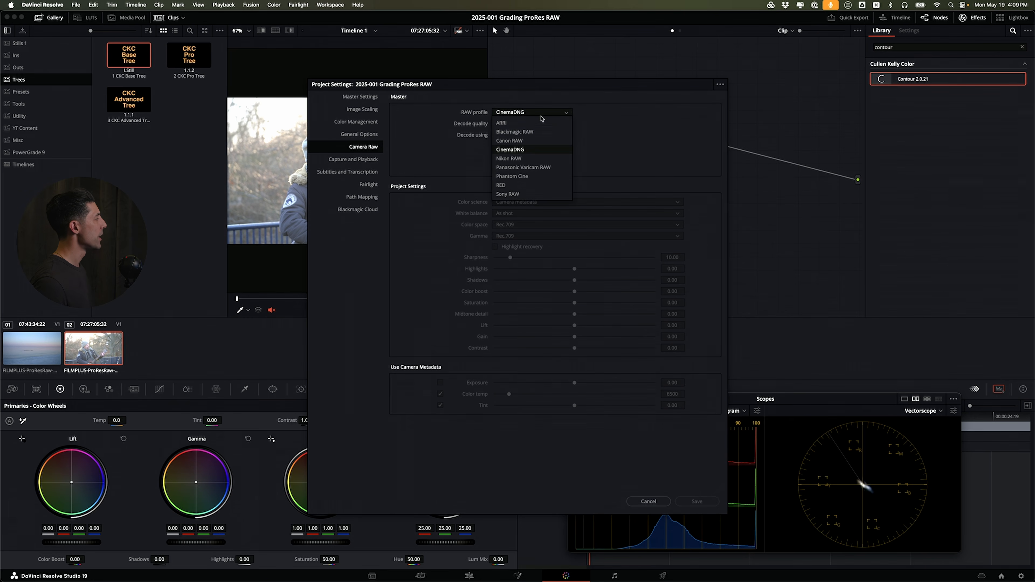
{"action": "left_click", "coordinate": [532, 114]}
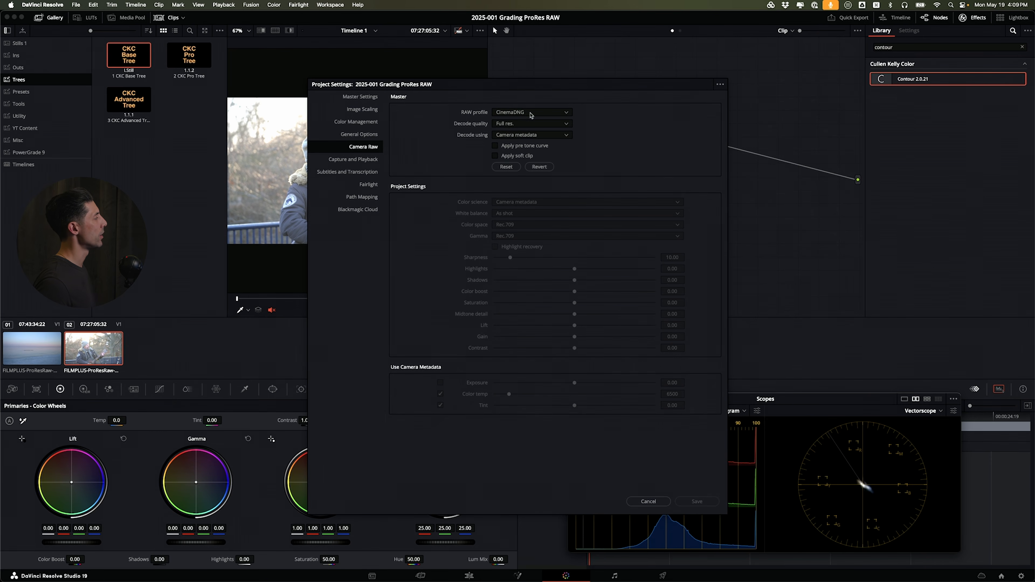
{"action": "left_click", "coordinate": [516, 114]}
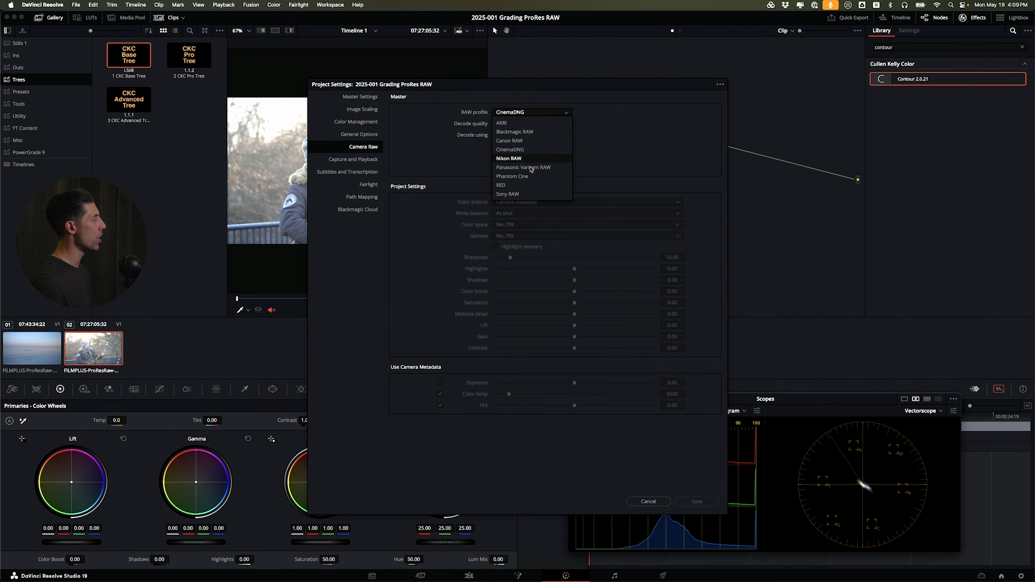
{"action": "left_click", "coordinate": [614, 143]}
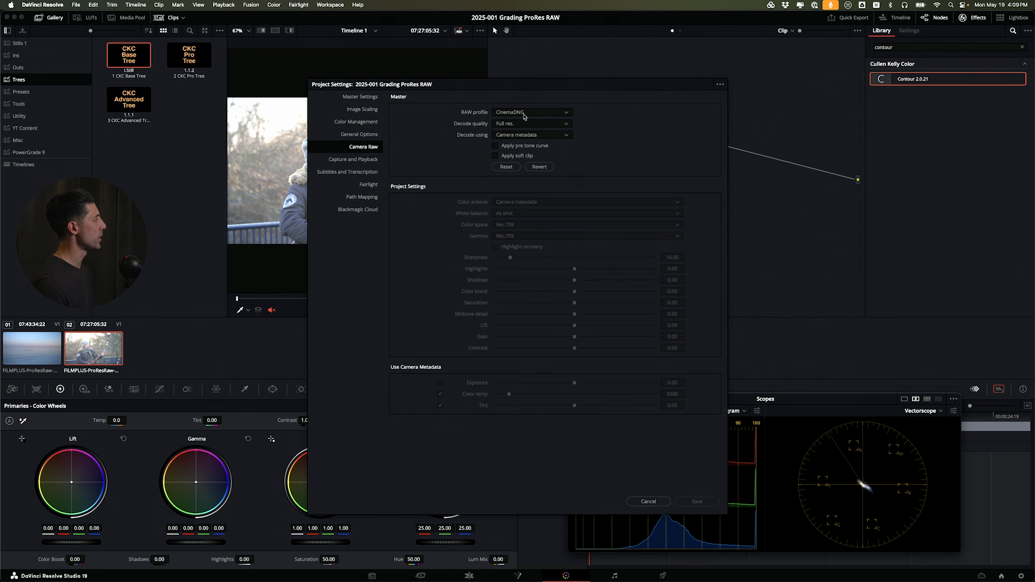
{"action": "left_click", "coordinate": [510, 137]}
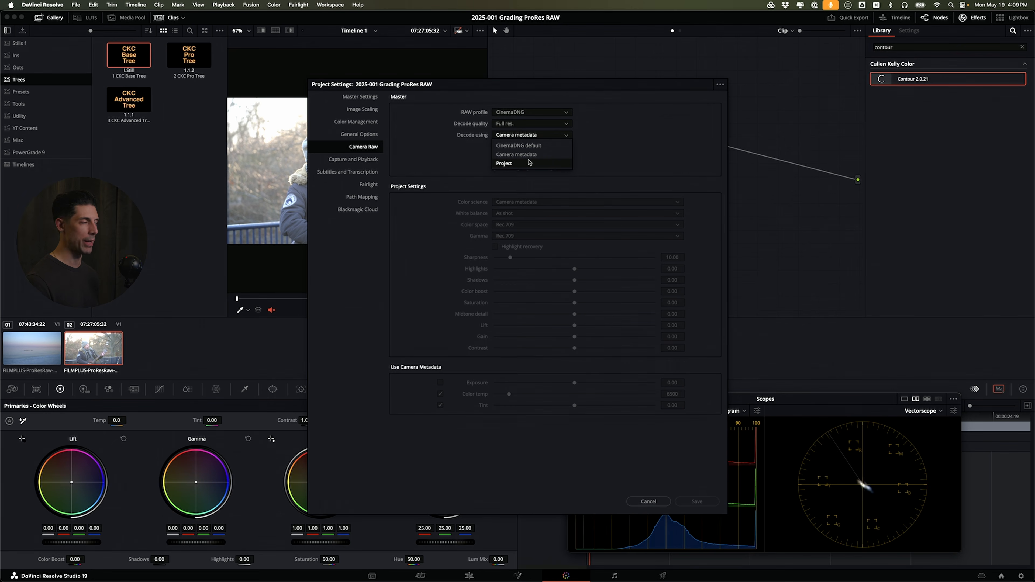
{"action": "left_click", "coordinate": [516, 164]}
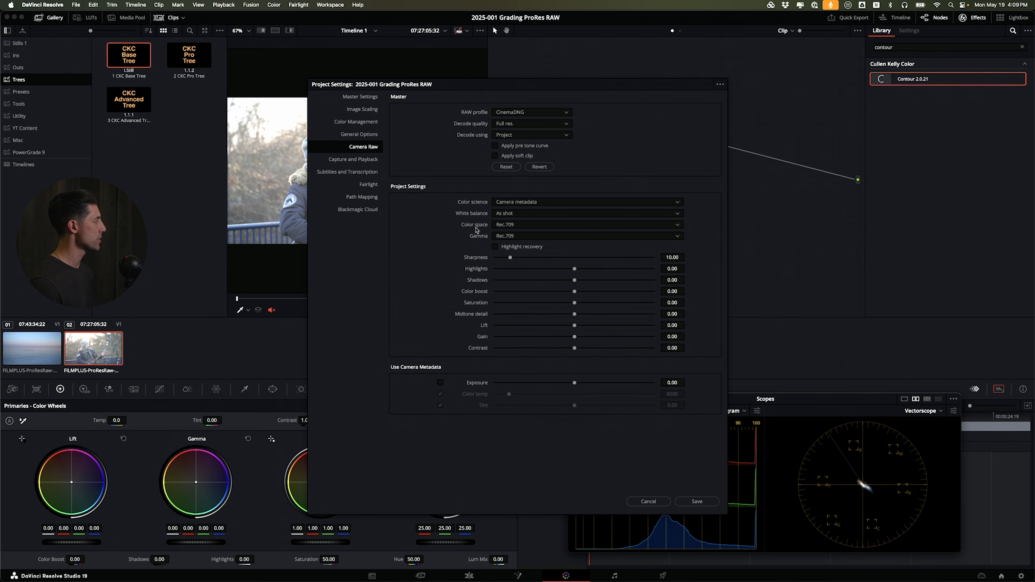
Set the CinemaDNG color space to P3 D60 and gamma to Linear, and save the project settings
{"action": "left_click", "coordinate": [505, 225]}
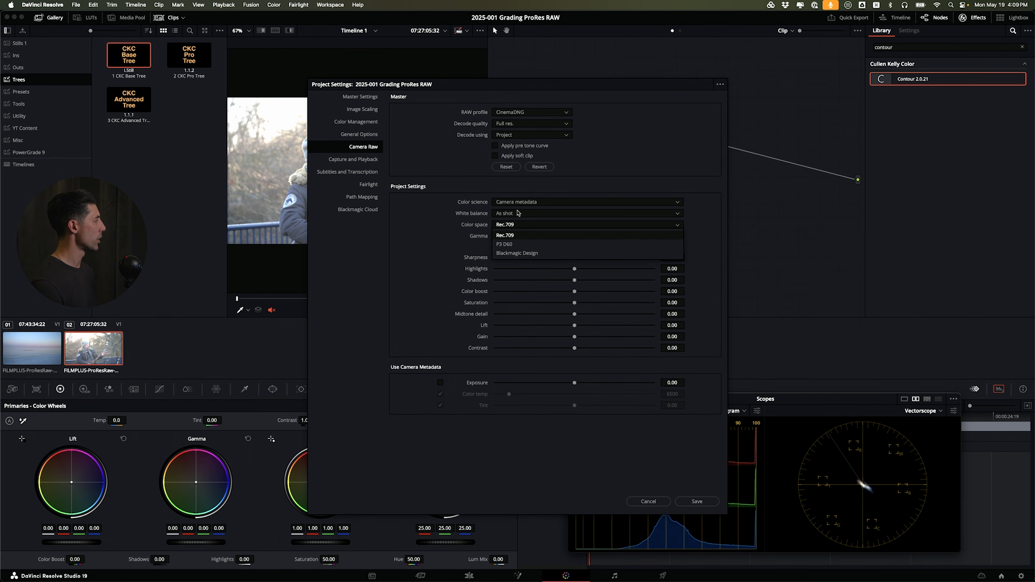
{"action": "key", "text": "Return"}
{"action": "left_click", "coordinate": [515, 236]}
{"action": "key", "text": "Down"}
{"action": "key", "text": "Down"}
{"action": "key", "text": "Return"}
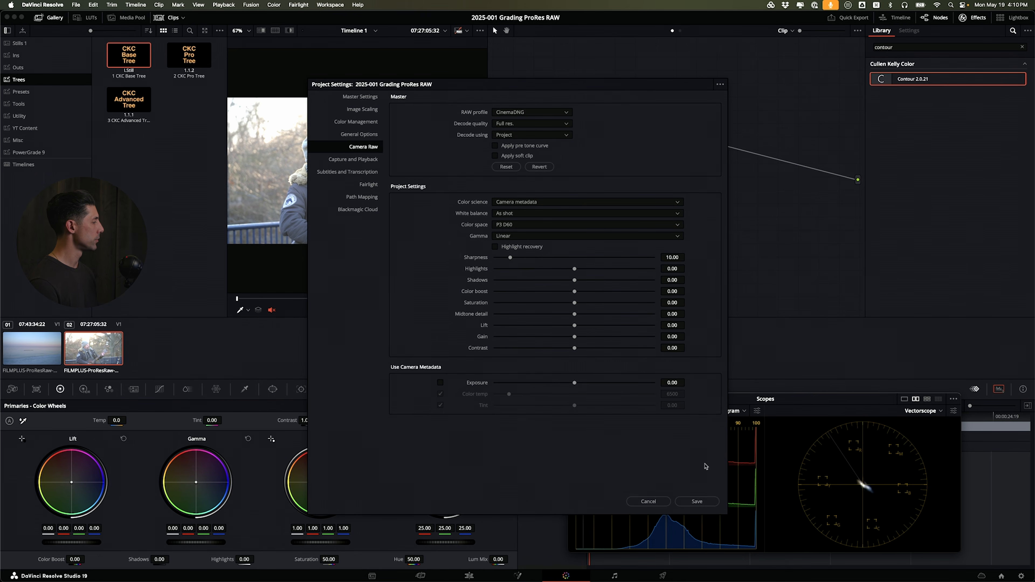
{"action": "left_click_drag", "start_coordinate": [549, 87], "coordinate": [720, 73]}
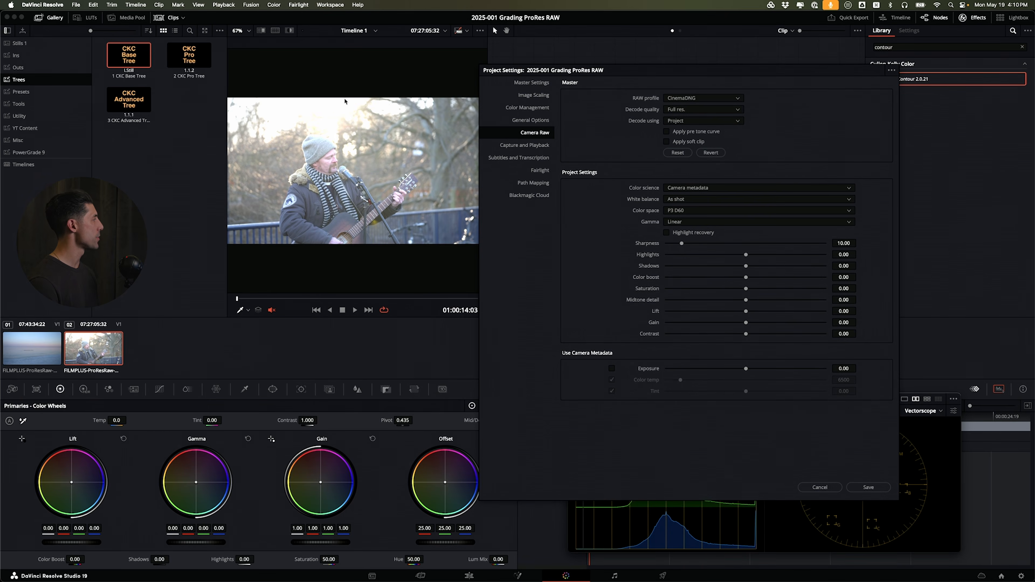
{"action": "left_click", "coordinate": [867, 483]}
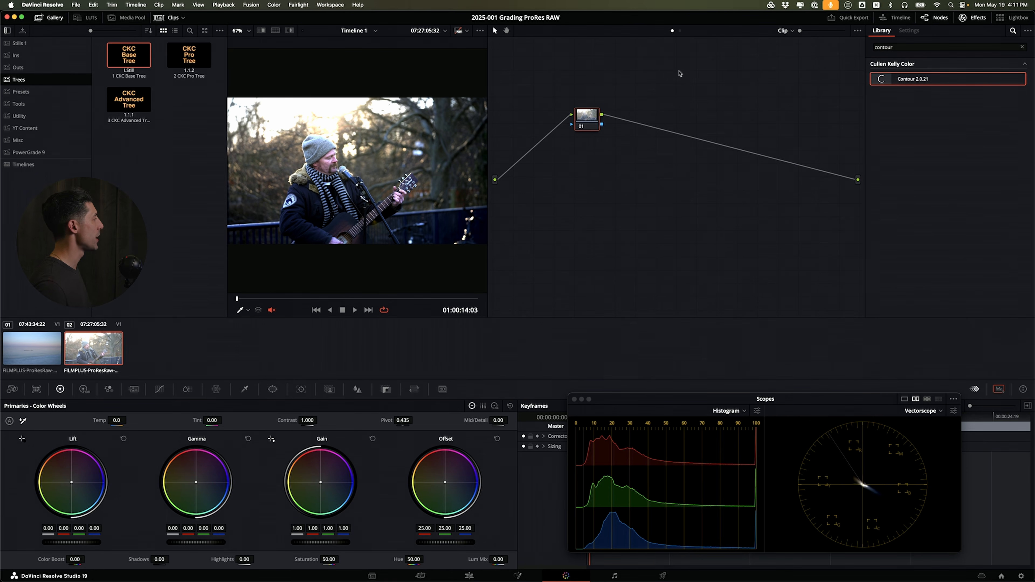
View both clips with the new decoding and add them together to a new group named CinemaDNG
{"action": "left_click", "coordinate": [52, 344]}
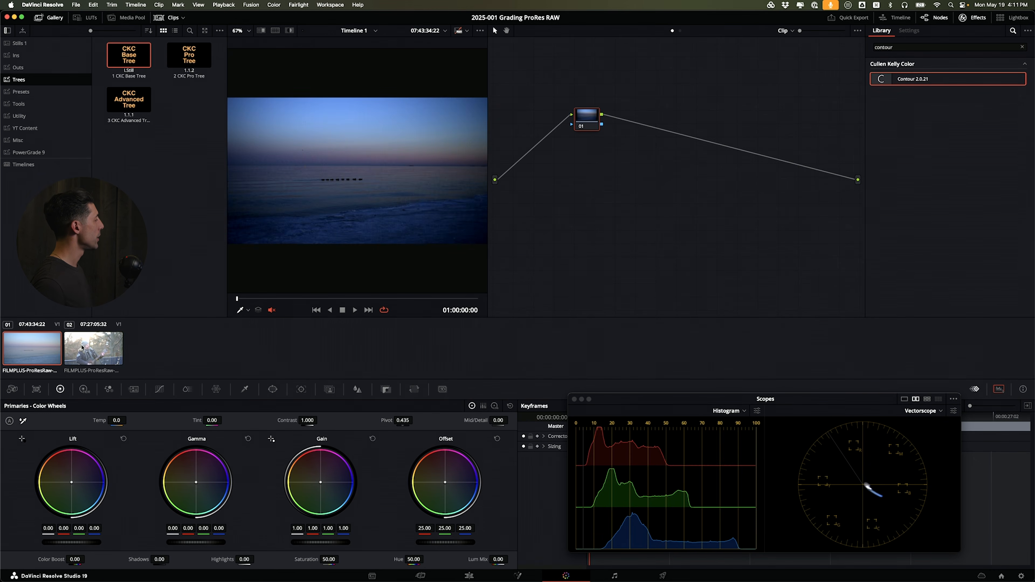
{"action": "left_click", "coordinate": [95, 349]}
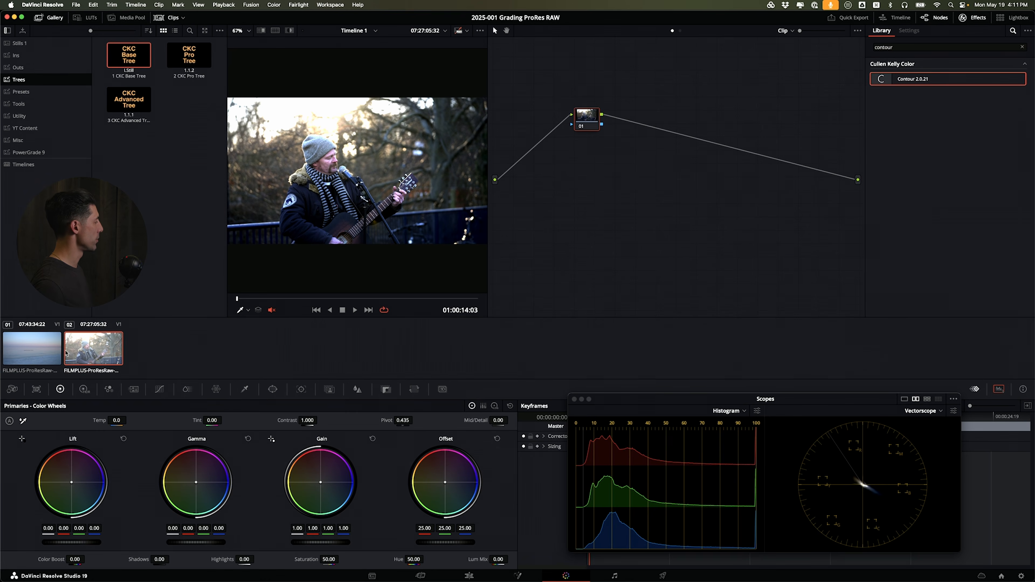
{"action": "key", "text": "super+a"}
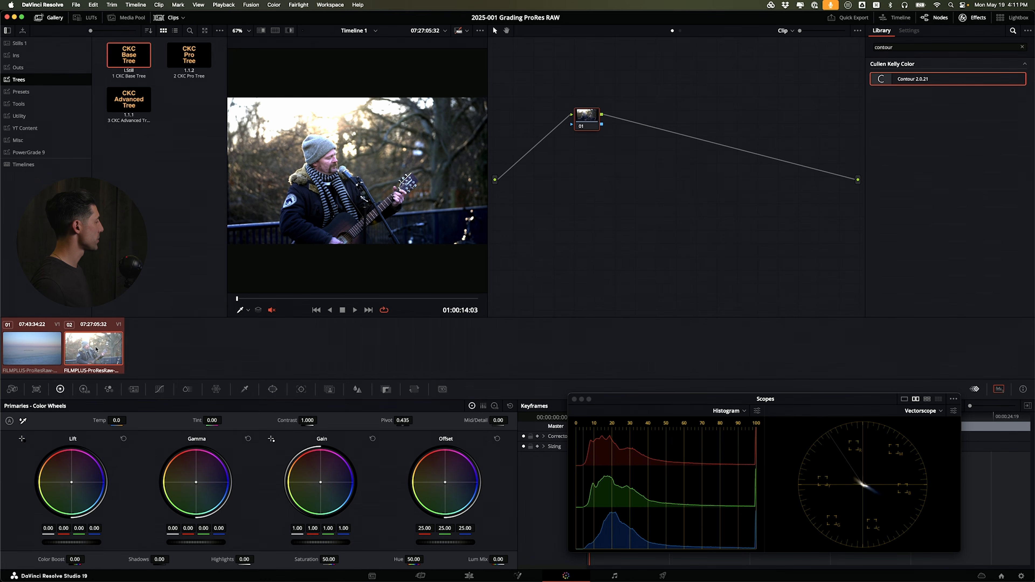
{"action": "right_click", "coordinate": [96, 349]}
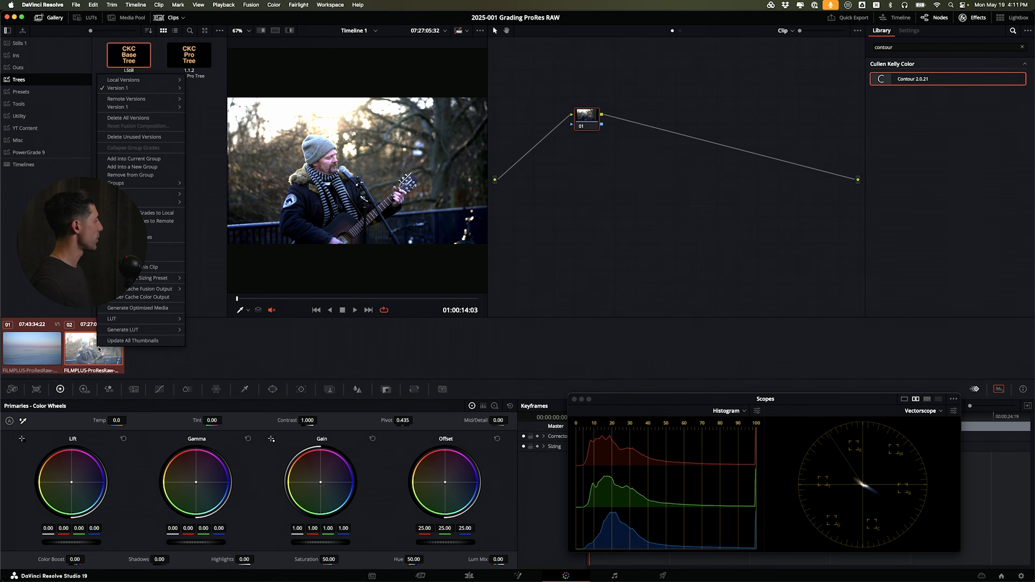
{"action": "left_click", "coordinate": [153, 168]}
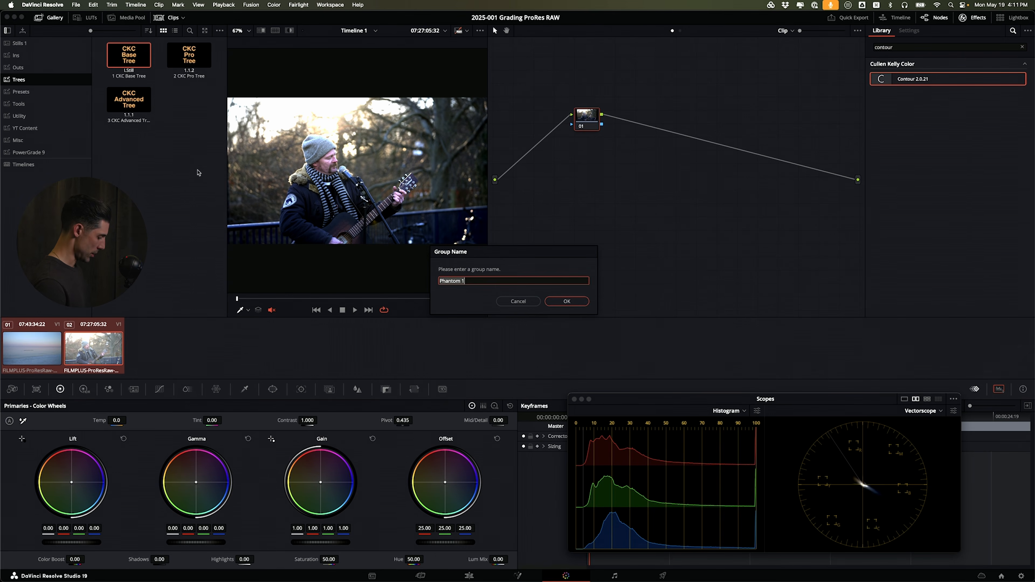
{"action": "type", "text": "CinemaDNG"}
{"action": "key", "text": "Return"}
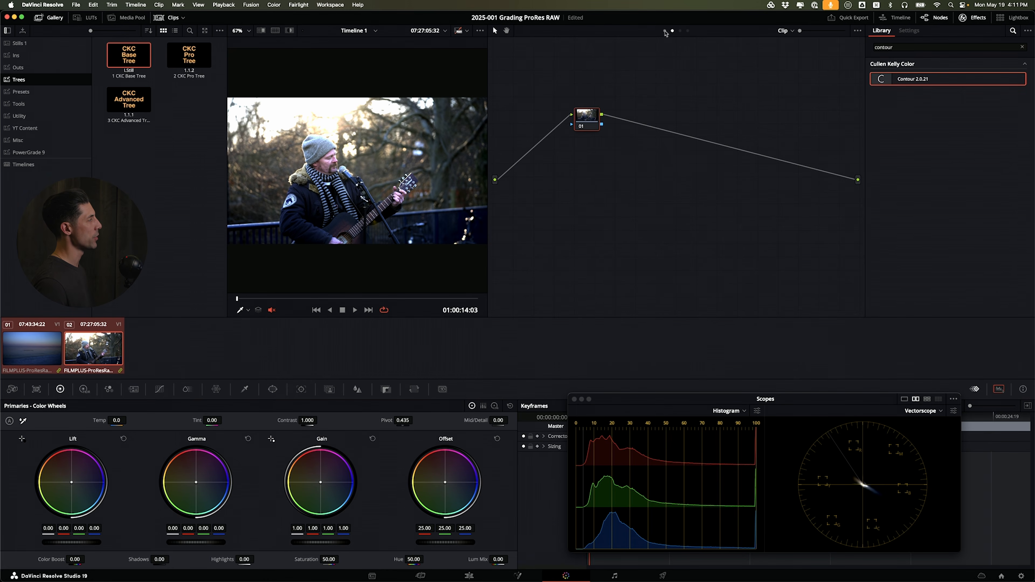
Find the Color Space Transform effect and apply it to node 01 at the Group Pre-Clip level
{"action": "left_click", "coordinate": [665, 31]}
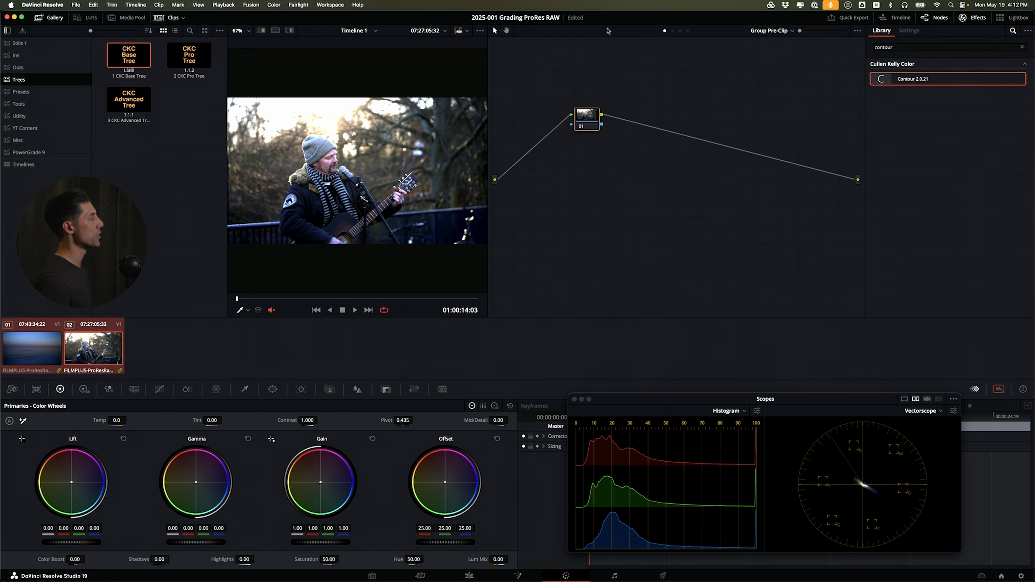
{"action": "double_click", "coordinate": [882, 50]}
{"action": "type", "text": "color spce"}
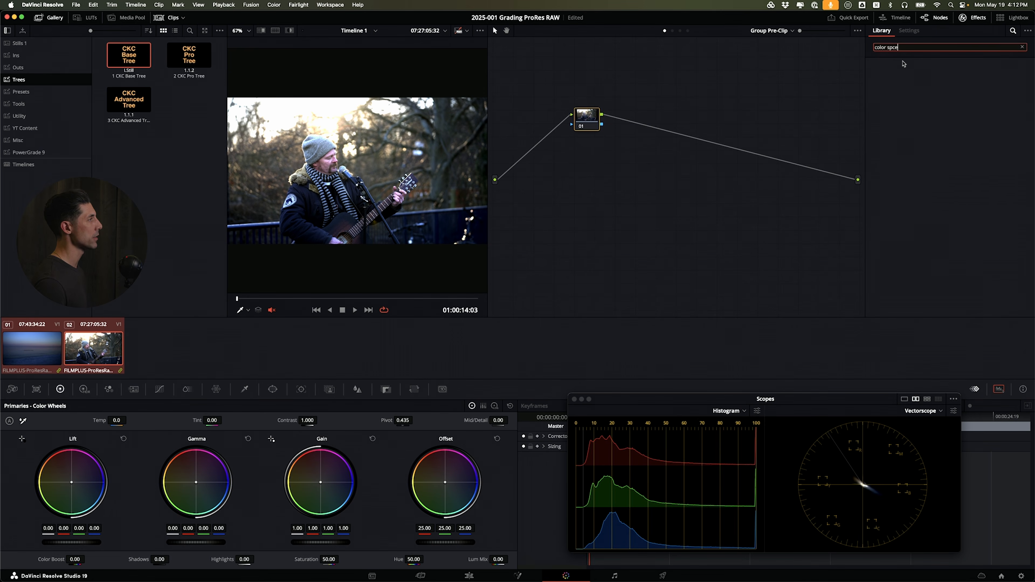
{"action": "key", "text": "BackSpace"}
{"action": "key", "text": "BackSpace"}
{"action": "left_click_drag", "start_coordinate": [888, 77], "coordinate": [587, 118]}
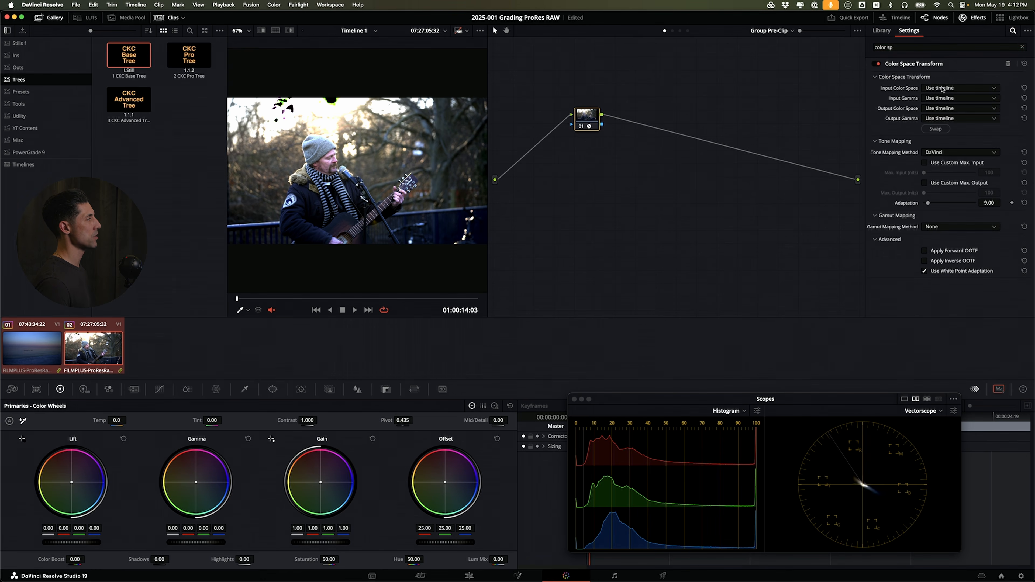
Set the Color Space Transform's input color space to P3-D60 and its input gamma to Linear
{"action": "left_click", "coordinate": [944, 85]}
{"action": "key", "text": "p"}
{"action": "key", "text": "Down"}
{"action": "key", "text": "Down"}
{"action": "key", "text": "Up"}
{"action": "key", "text": "Return"}
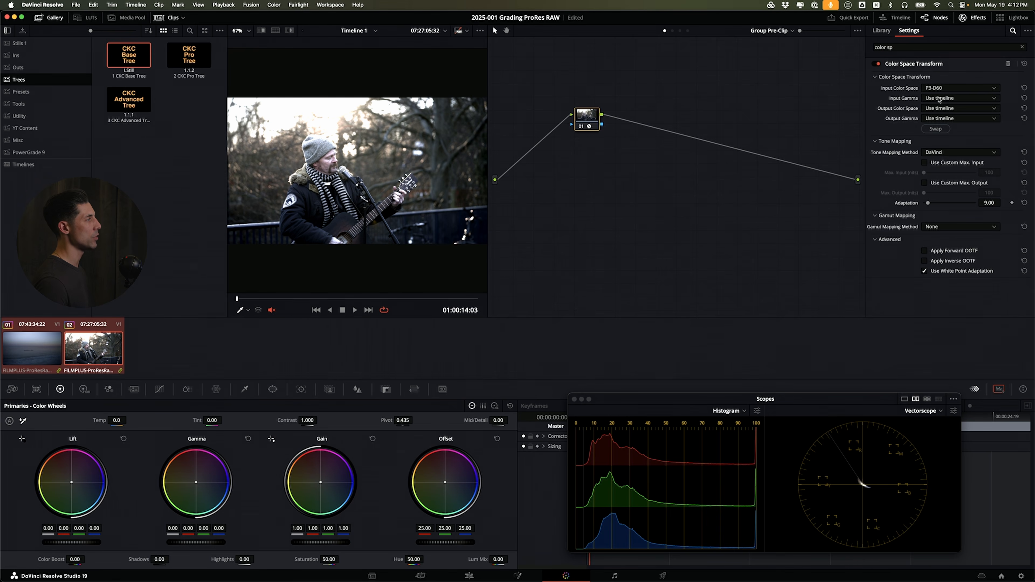
{"action": "left_click", "coordinate": [937, 98]}
{"action": "key", "text": "l"}
{"action": "key", "text": "Down"}
{"action": "key", "text": "Down"}
{"action": "key", "text": "Return"}
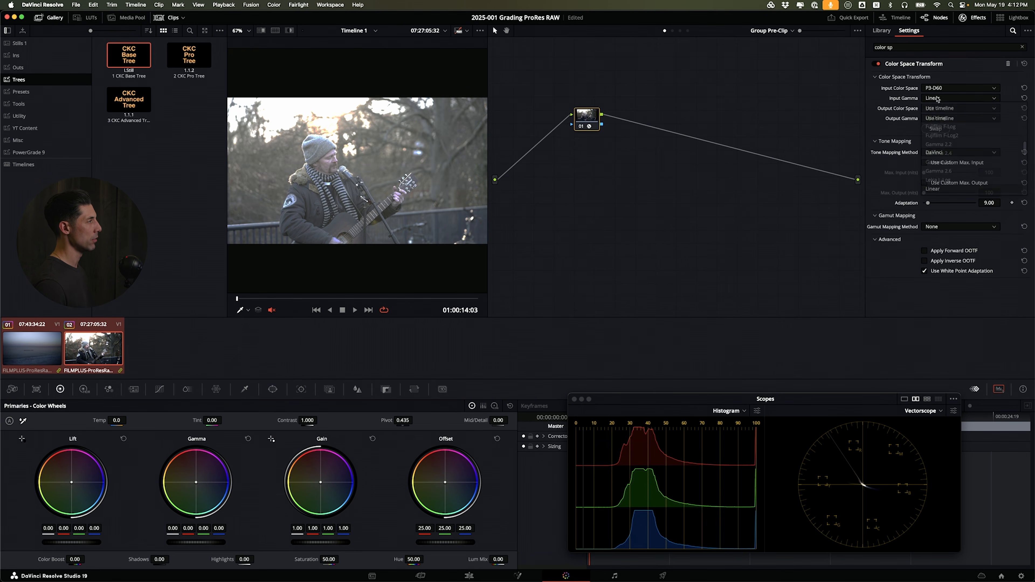
Set the transform's output color space to DaVinci Wide Gamut and its output gamma to DaVinci Intermediate
{"action": "left_click", "coordinate": [936, 107]}
{"action": "key", "text": "Return"}
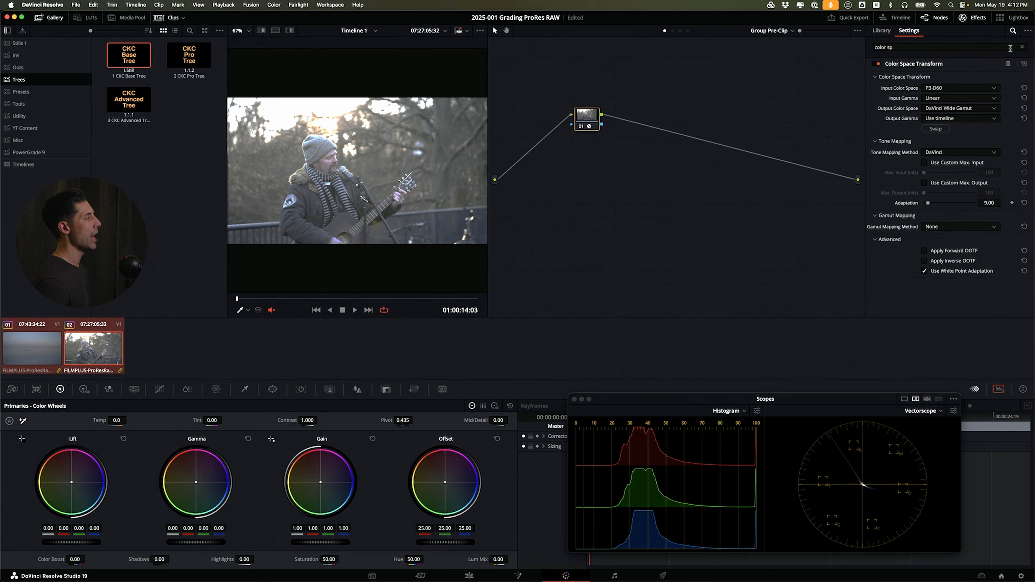
{"action": "left_click", "coordinate": [964, 119]}
{"action": "key", "text": "d"}
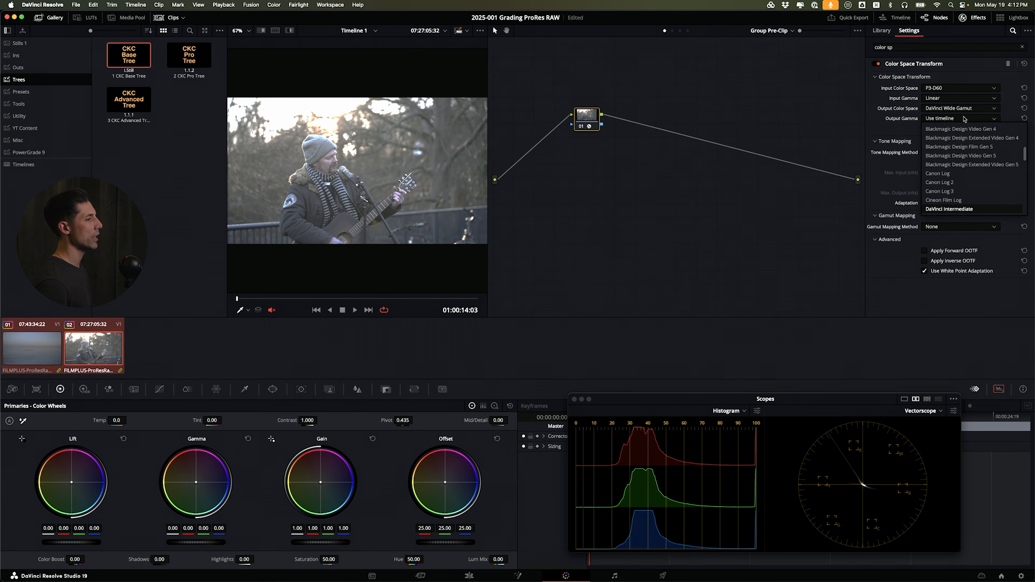
{"action": "key", "text": "Return"}
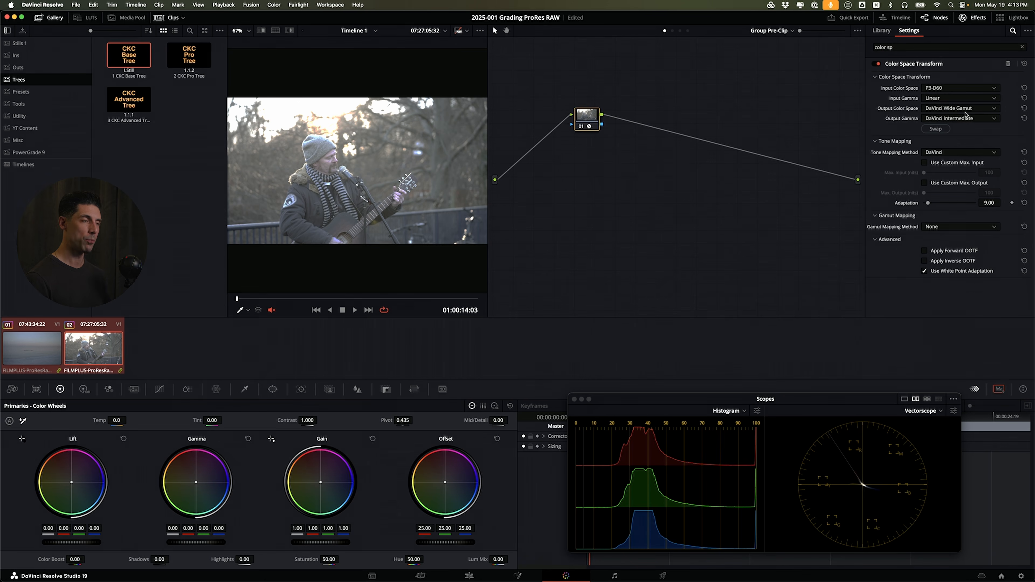
Set the transform's tone mapping method to None and compare the picture with the grade bypassed and enabled
{"action": "left_click", "coordinate": [940, 153]}
{"action": "left_click", "coordinate": [941, 163]}
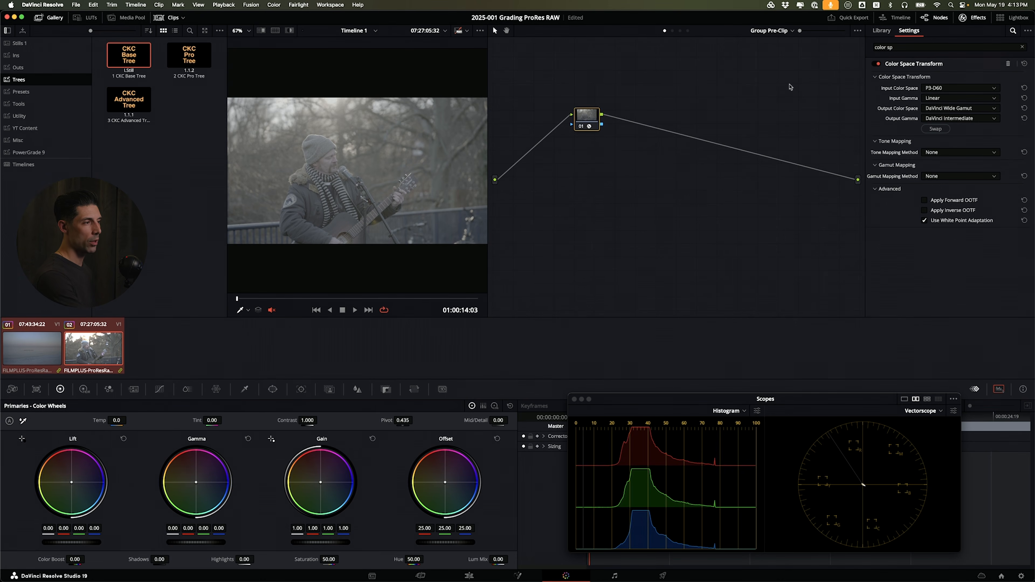
{"action": "key", "text": "shift+d"}
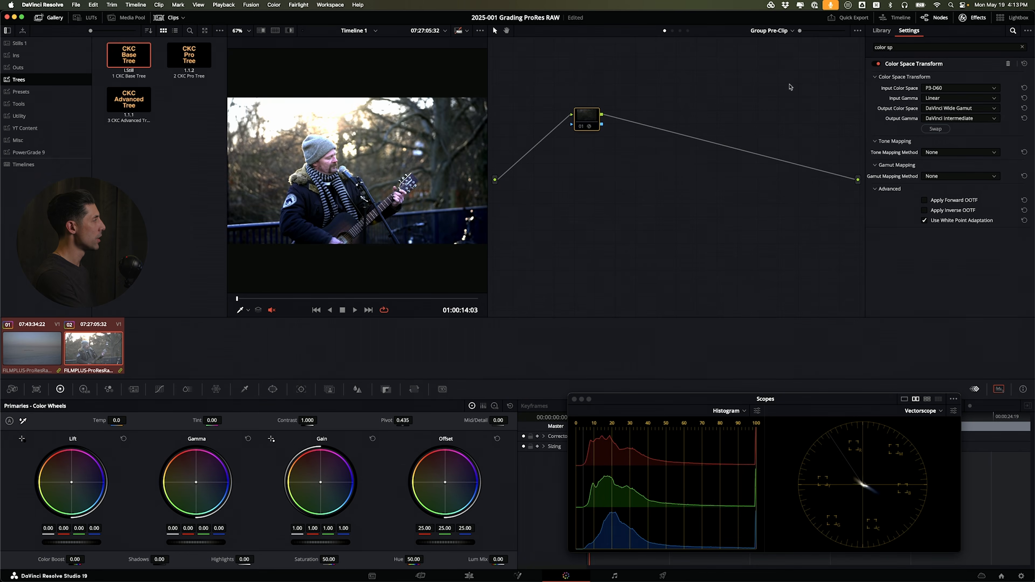
{"action": "key", "text": "shift+d"}
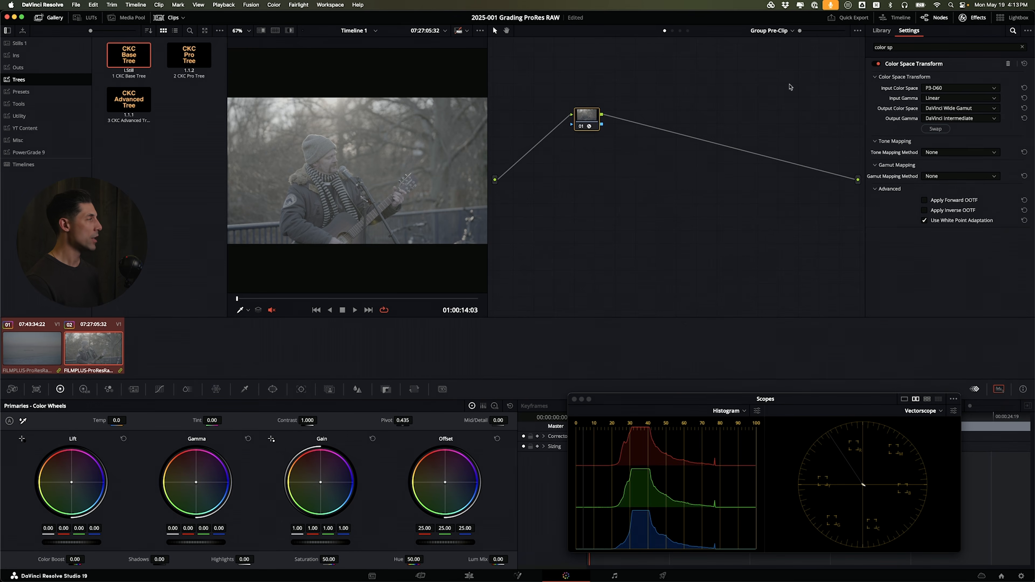
{"action": "key", "text": "shift+s"}
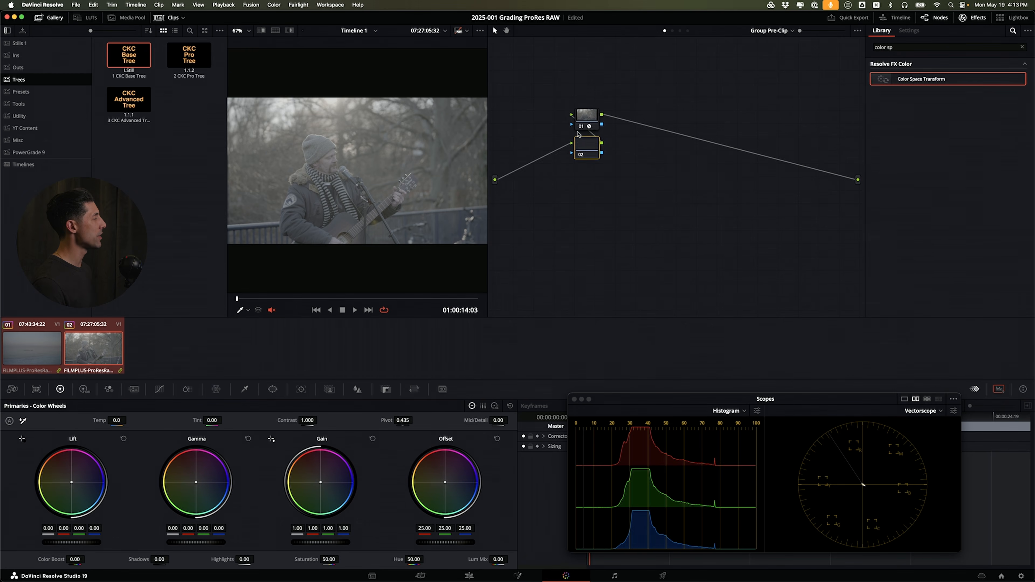
{"action": "left_click_drag", "start_coordinate": [583, 143], "coordinate": [552, 144]}
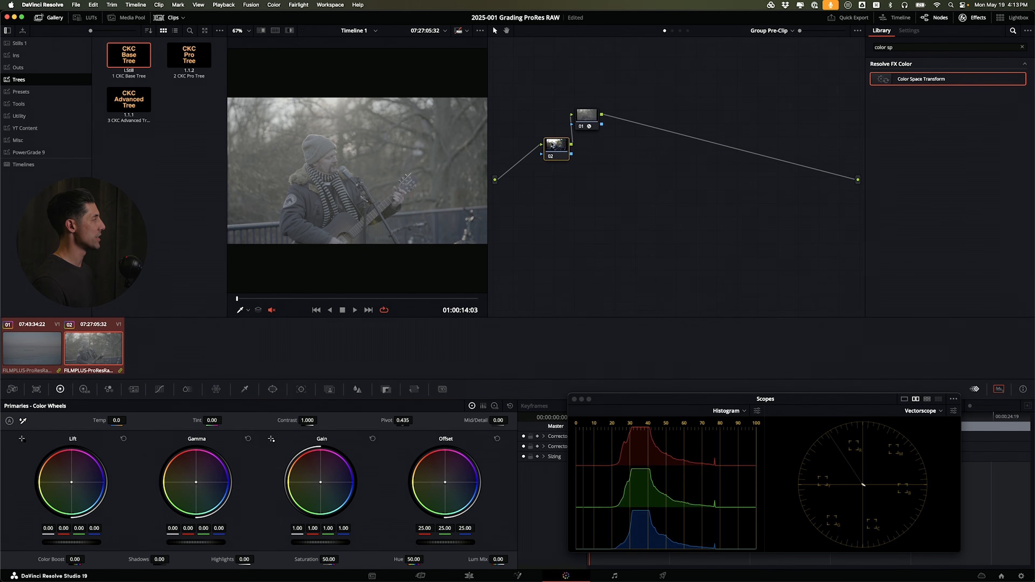
{"action": "key", "text": "Delete"}
{"action": "left_click", "coordinate": [587, 122]}
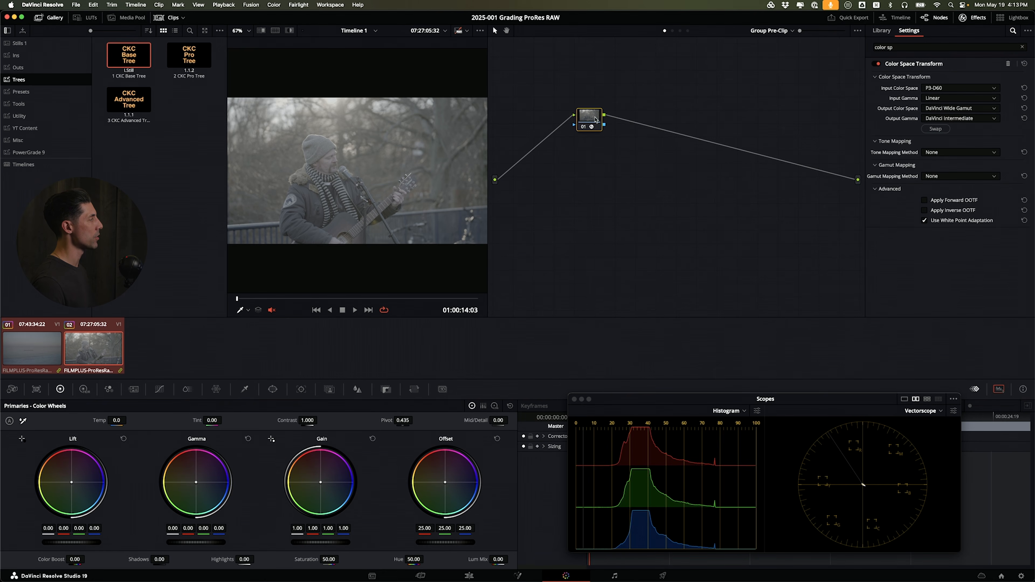
In the Timeline-level node graph, apply the DWG->709 RCM grade from the Outs album to a new node
{"action": "left_click", "coordinate": [687, 30]}
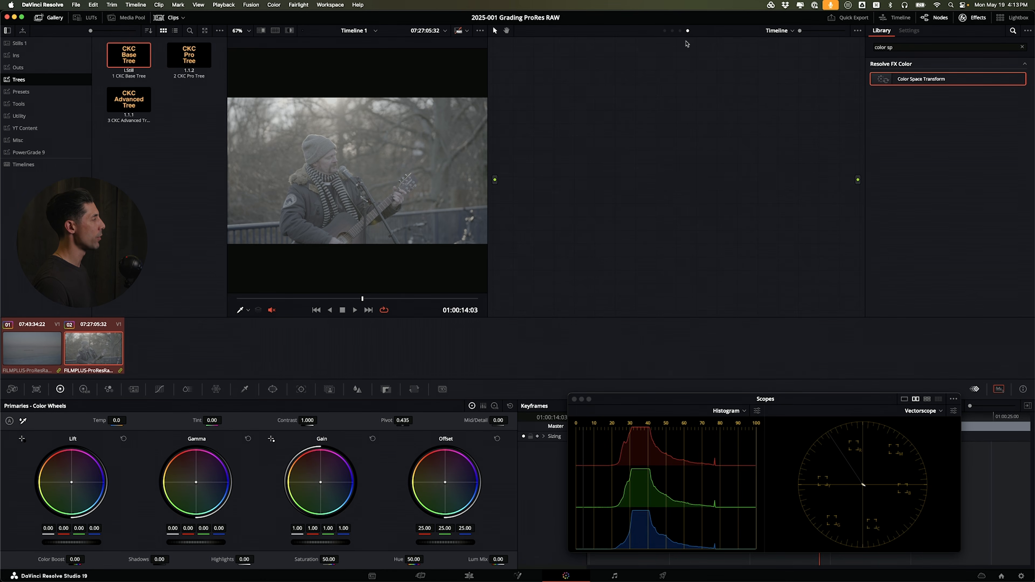
{"action": "left_click", "coordinate": [44, 68]}
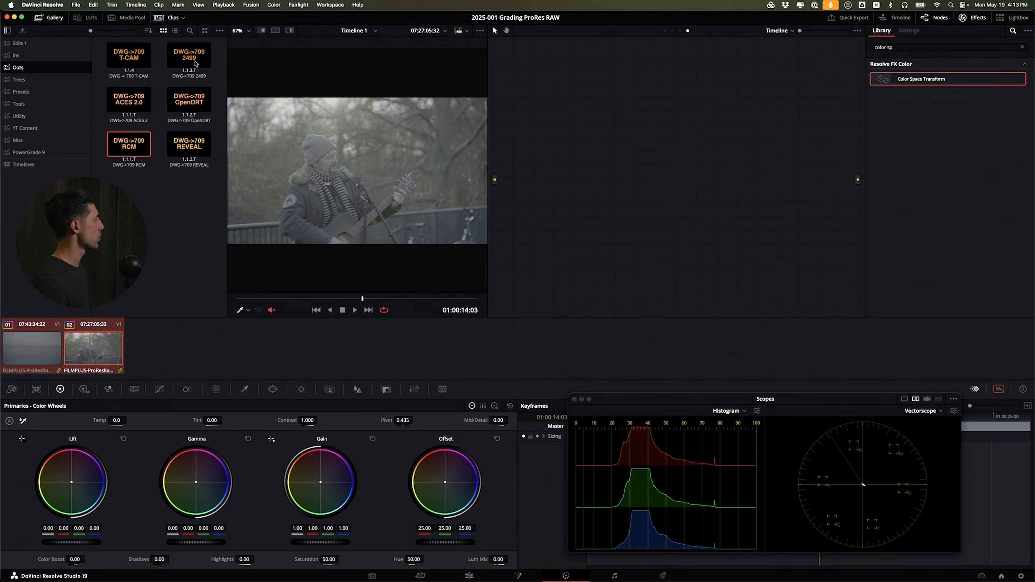
{"action": "key", "text": "alt+s"}
{"action": "left_click_drag", "start_coordinate": [147, 143], "coordinate": [586, 120]}
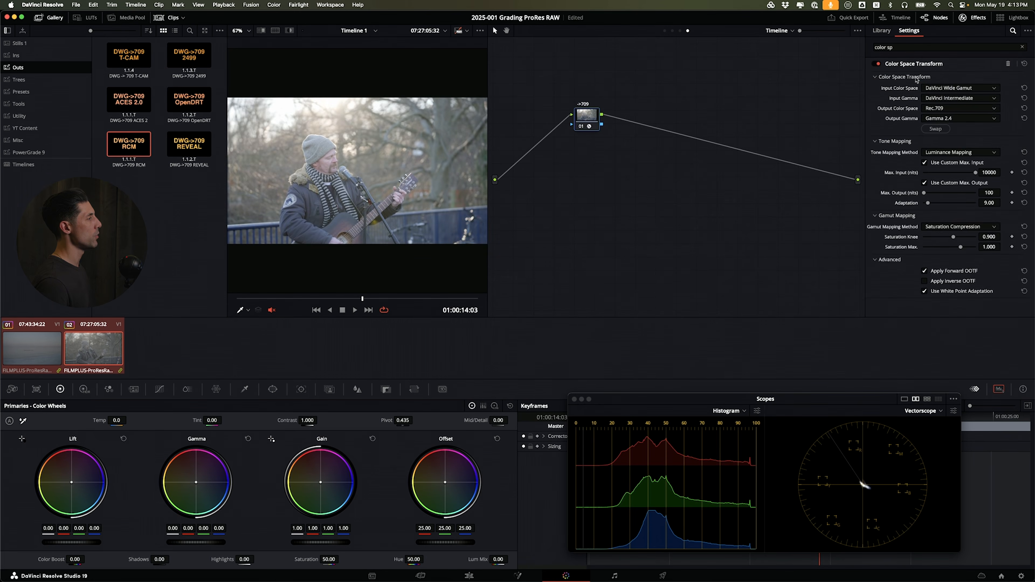
Set the ->709 transform's output gamma to Gamma 2.2 and reposition its node in the graph
{"action": "left_click", "coordinate": [952, 119]}
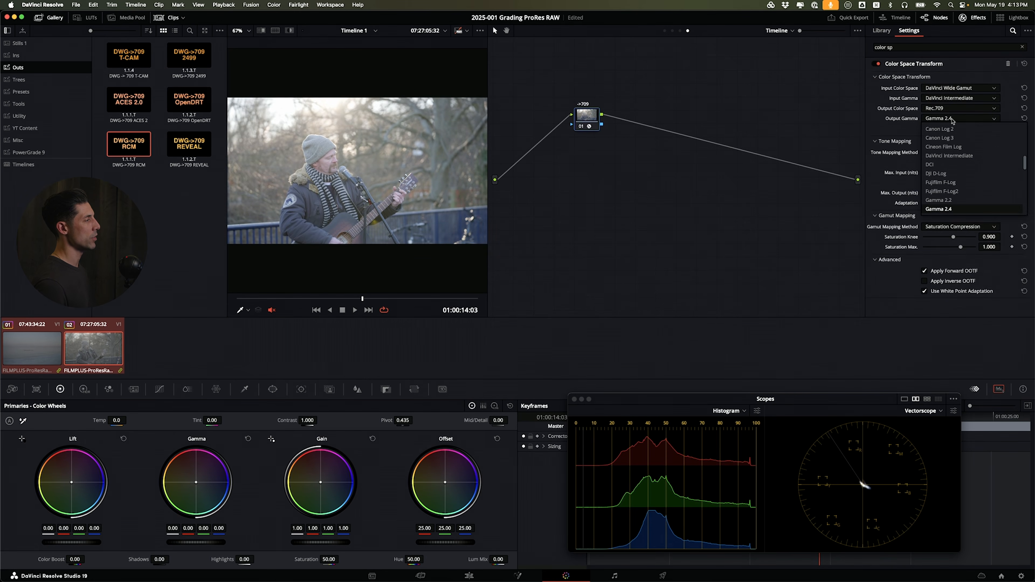
{"action": "key", "text": "Up"}
{"action": "key", "text": "Return"}
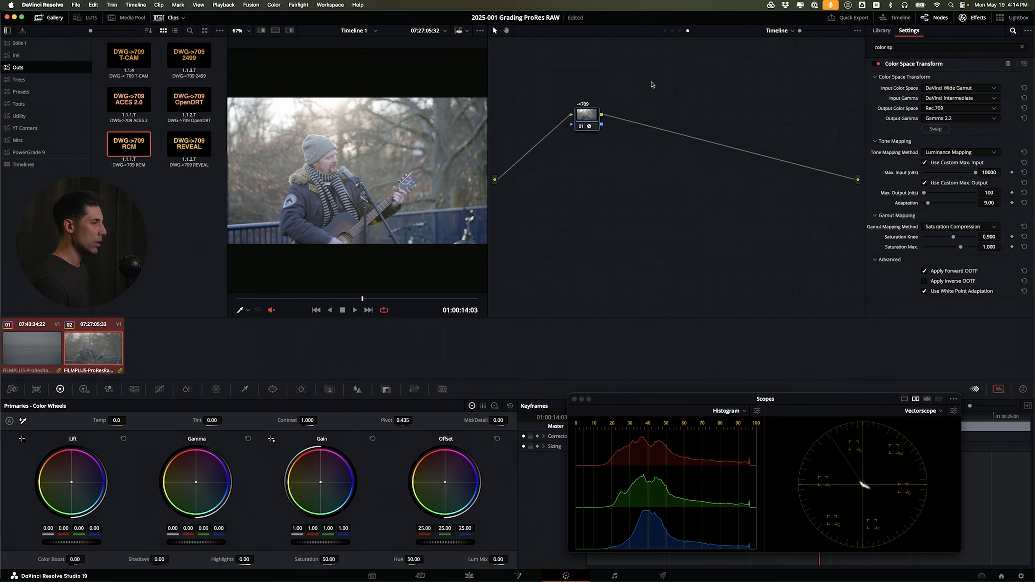
{"action": "left_click_drag", "start_coordinate": [587, 114], "coordinate": [670, 123]}
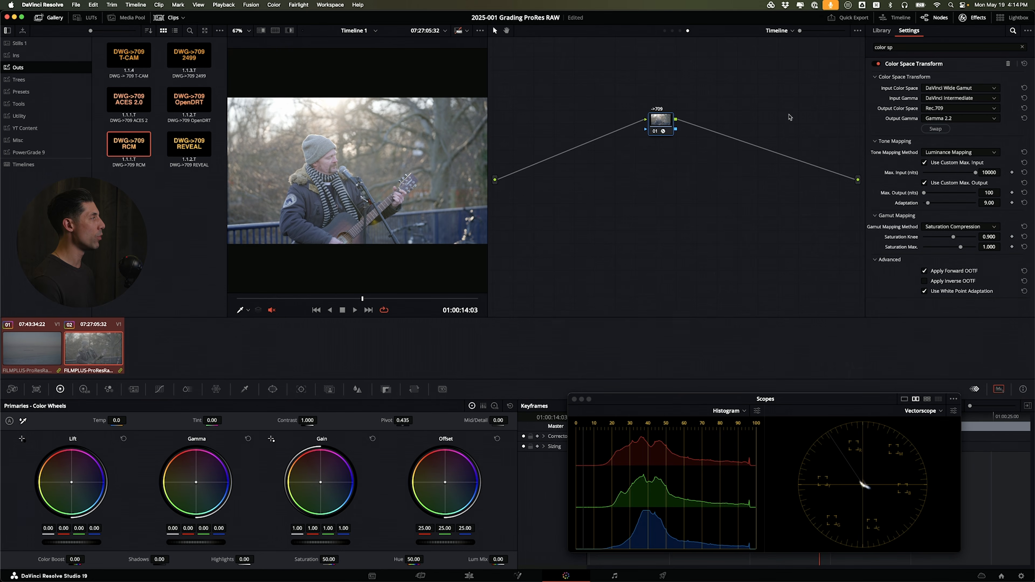
Add a serial node before the ->709 node and apply the Contour effect to it
{"action": "left_click_drag", "start_coordinate": [658, 123], "coordinate": [627, 123]}
{"action": "key", "text": "shift+s"}
{"action": "left_click", "coordinate": [910, 47]}
{"action": "type", "text": "contour"}
{"action": "left_click_drag", "start_coordinate": [878, 81], "coordinate": [627, 122]}
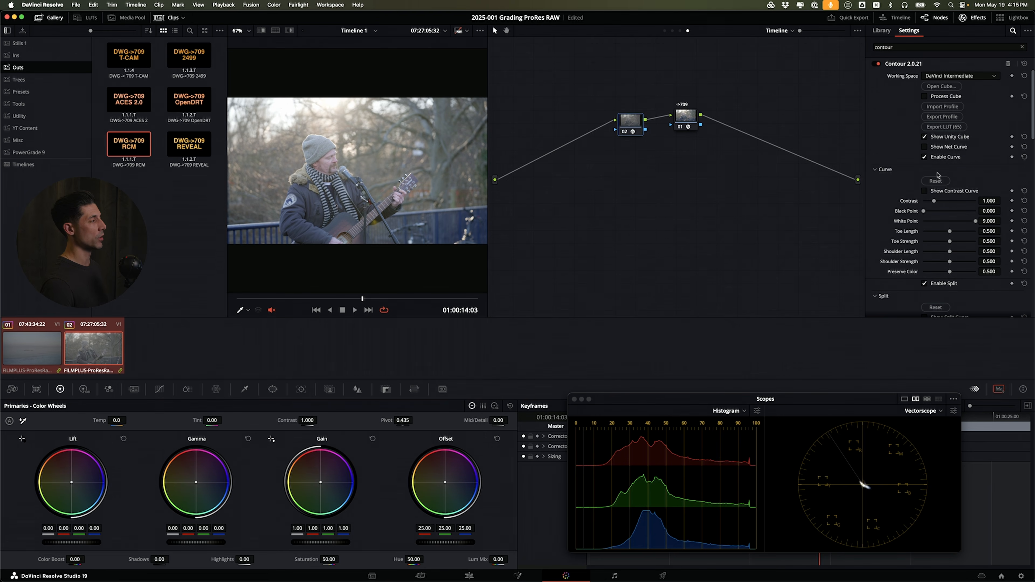
Review the Contour controls and import the CKC-FP1.contour profile from the CKC Looks folder
{"action": "scroll", "coordinate": [901, 184], "scroll_direction": "down", "scroll_amount": 5}
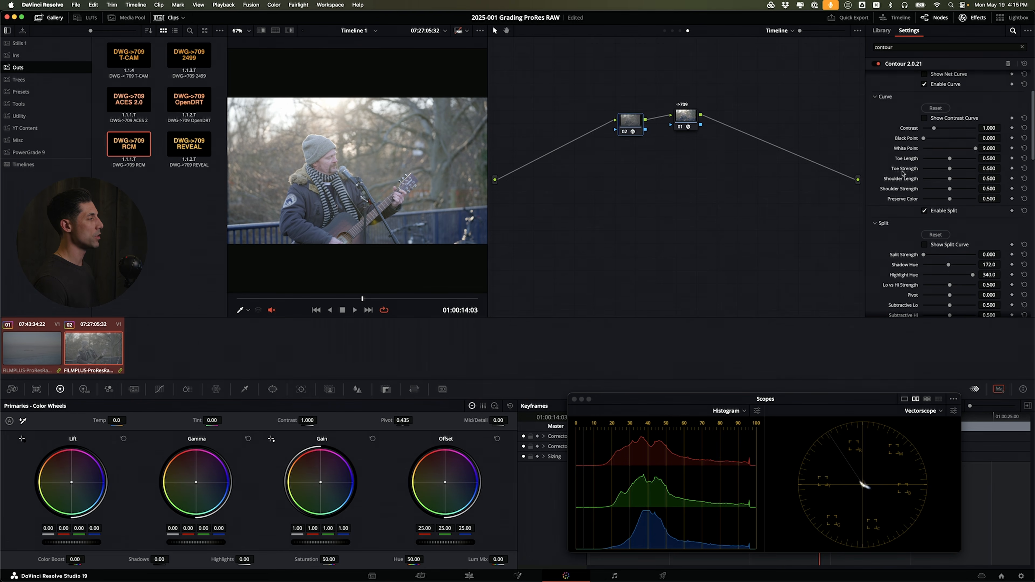
{"action": "scroll", "coordinate": [910, 153], "scroll_direction": "down", "scroll_amount": 10}
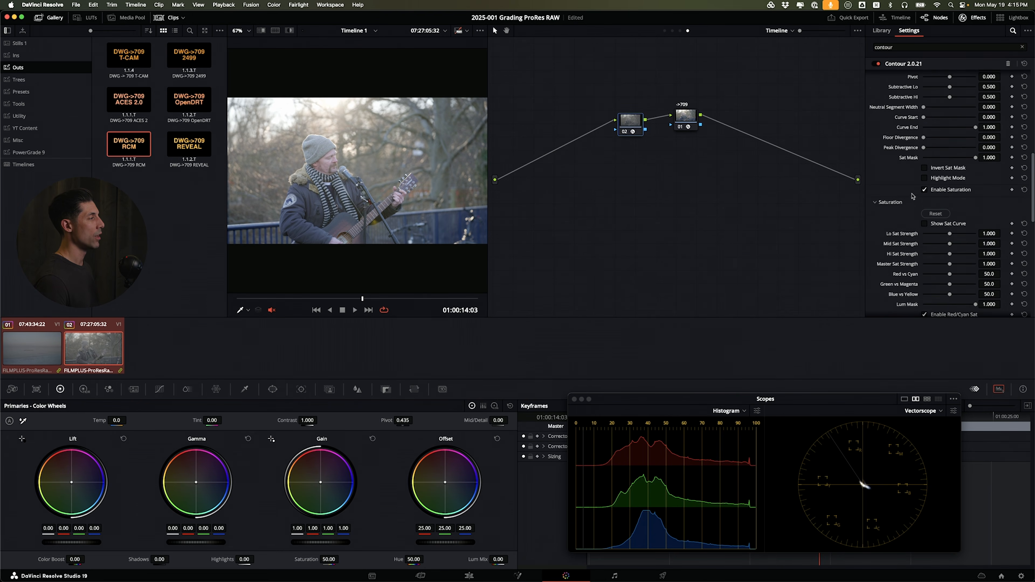
{"action": "scroll", "coordinate": [907, 190], "scroll_direction": "down", "scroll_amount": 12}
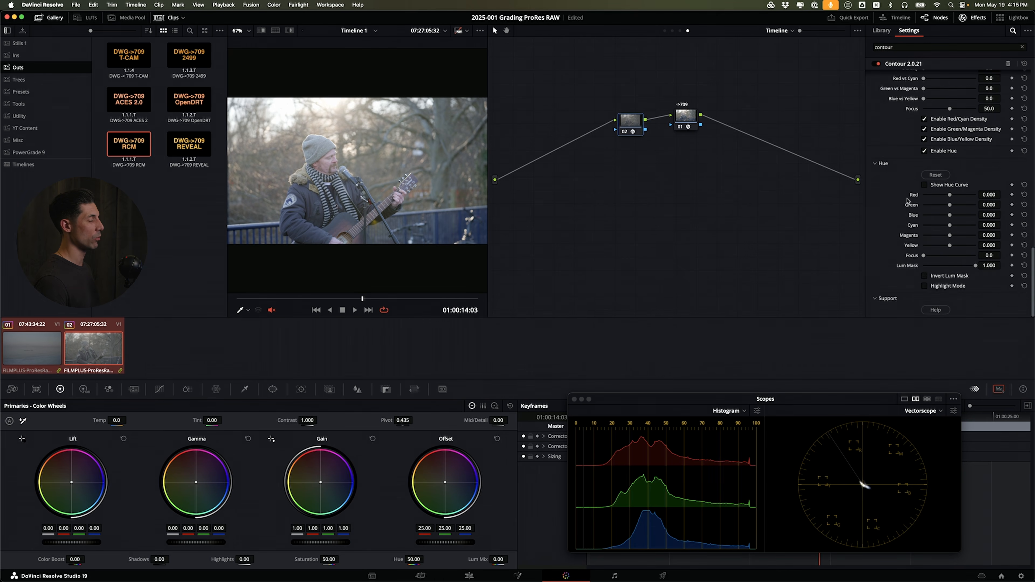
{"action": "scroll", "coordinate": [908, 204], "scroll_direction": "up", "scroll_amount": 20}
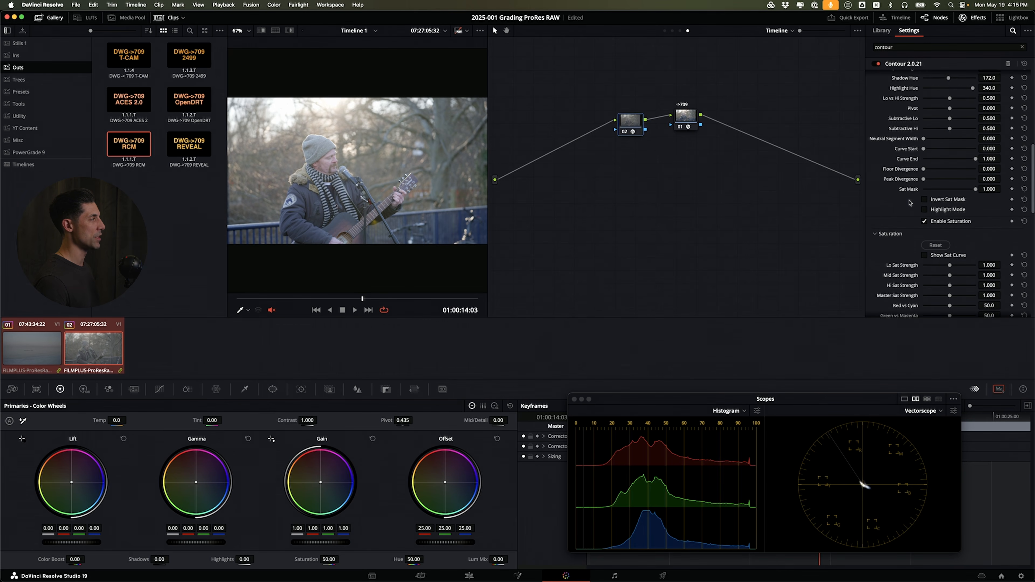
{"action": "scroll", "coordinate": [912, 180], "scroll_direction": "up", "scroll_amount": 3}
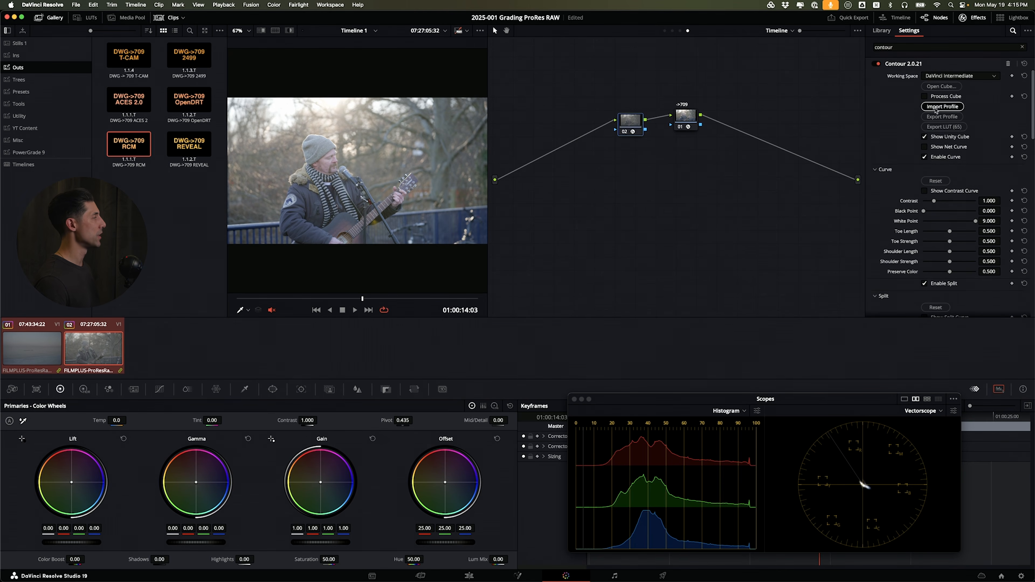
{"action": "left_click", "coordinate": [942, 106]}
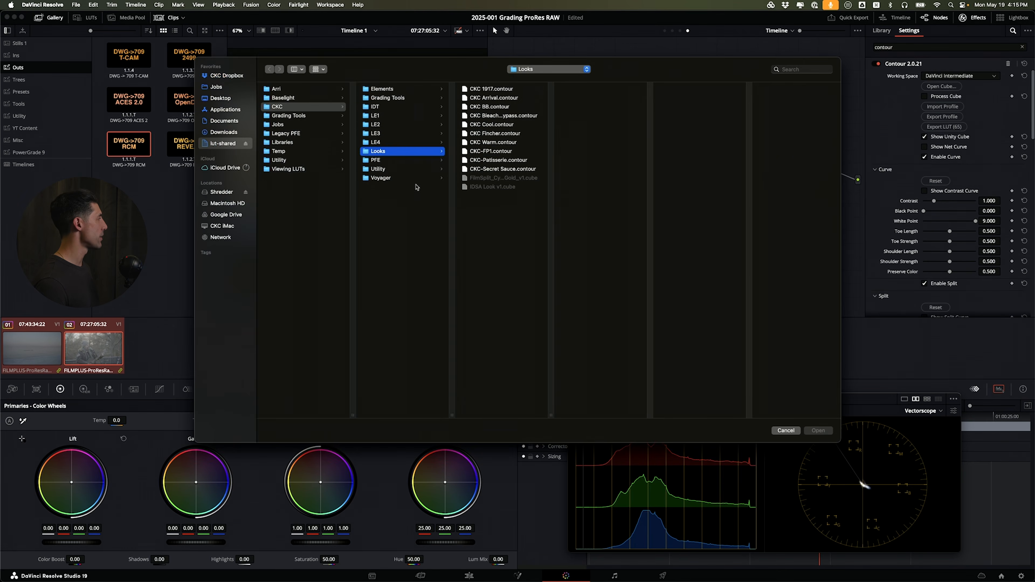
{"action": "left_click", "coordinate": [511, 151]}
{"action": "left_click", "coordinate": [816, 431]}
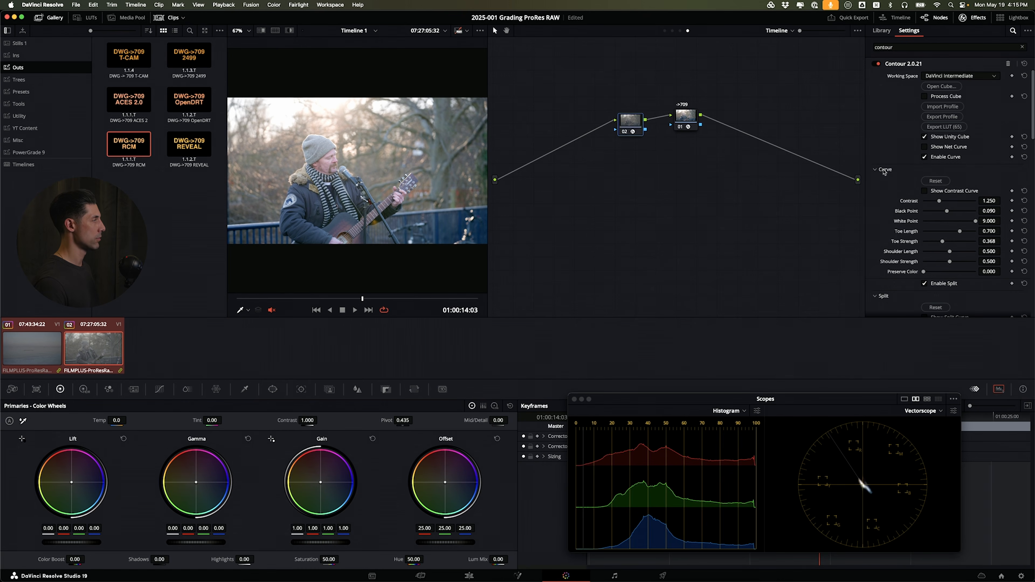
Compare the picture with the Contour node disabled and enabled
{"action": "key", "text": "super+d"}
{"action": "key", "text": "super+d"}
{"action": "key", "text": "super+d"}
{"action": "key", "text": "super+d"}
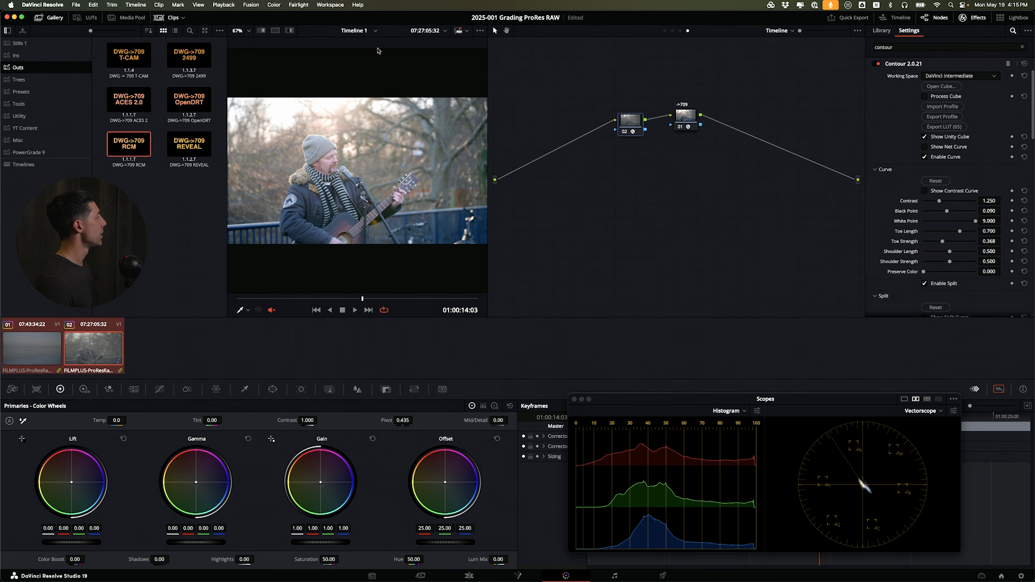
Apply the CKC Base Tree node structure from the Trees album to the guitarist clip at Clip level
{"action": "left_click", "coordinate": [672, 31]}
{"action": "left_click", "coordinate": [54, 80]}
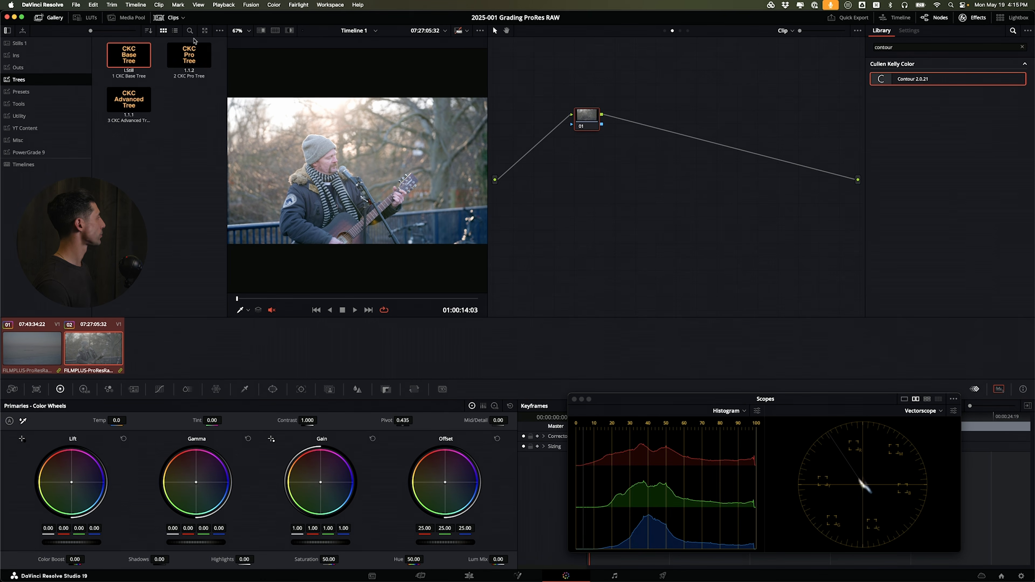
{"action": "left_click_drag", "start_coordinate": [135, 55], "coordinate": [594, 108]}
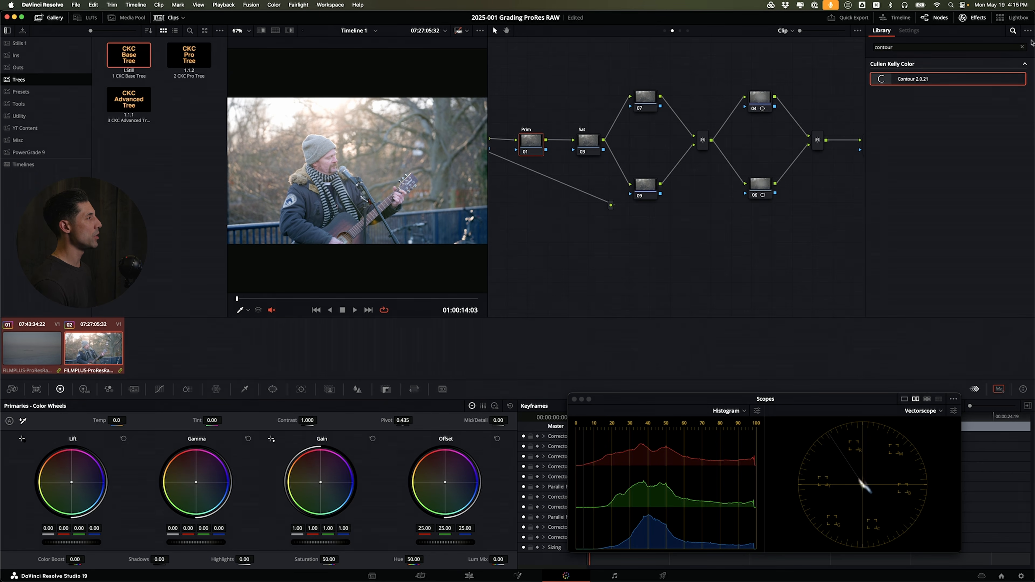
Hide the effects library to widen the node graph and clean up the guitarist clip's node layout
{"action": "left_click", "coordinate": [986, 23]}
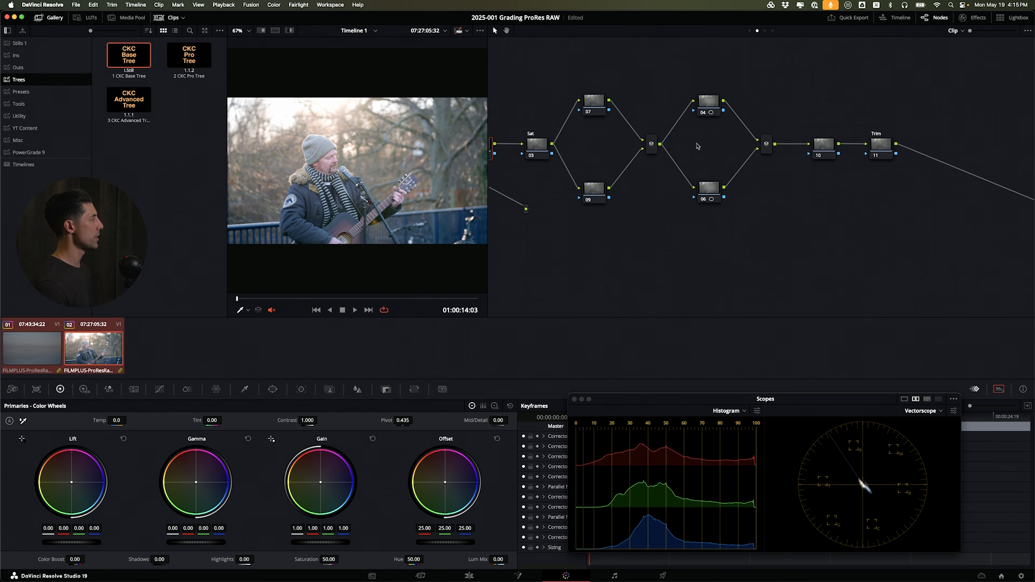
{"action": "right_click", "coordinate": [578, 232]}
{"action": "left_click", "coordinate": [631, 323]}
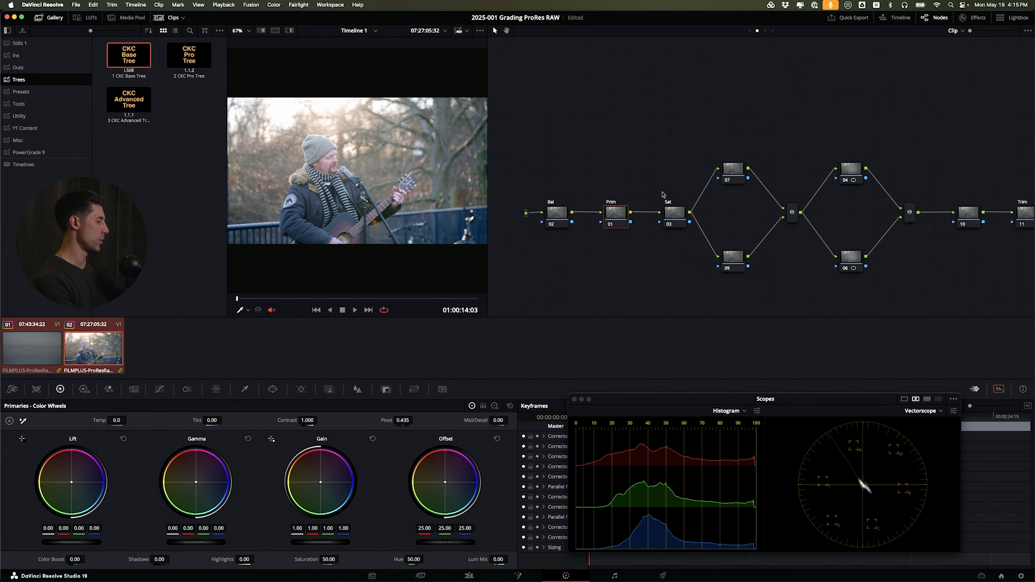
On the guitarist clip's Prim node, set the HDR Global exposure to -1.65, primaries pivot to 0.336 and contrast to 1.200
{"action": "key", "text": "h"}
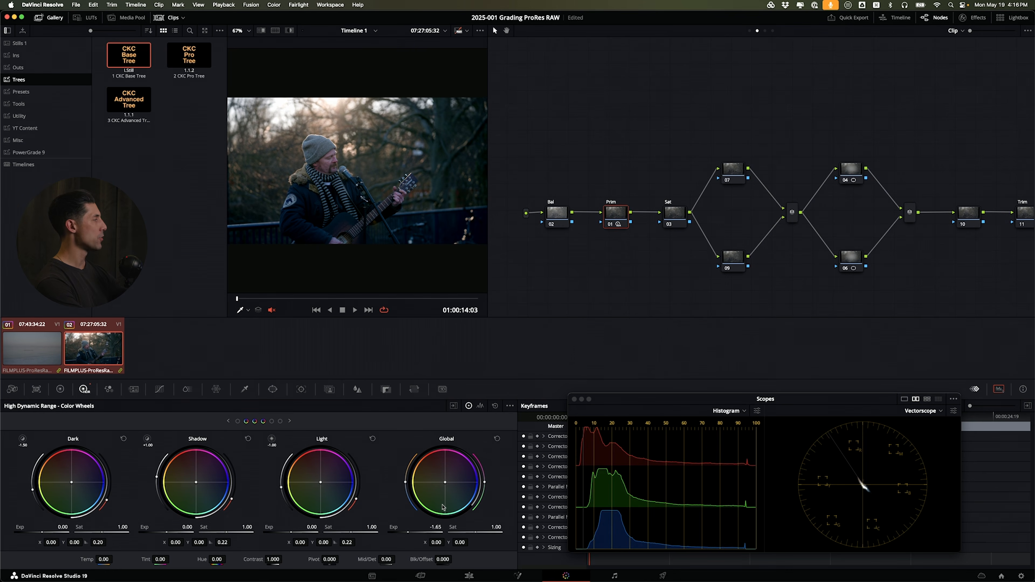
{"action": "key", "text": "alt+z"}
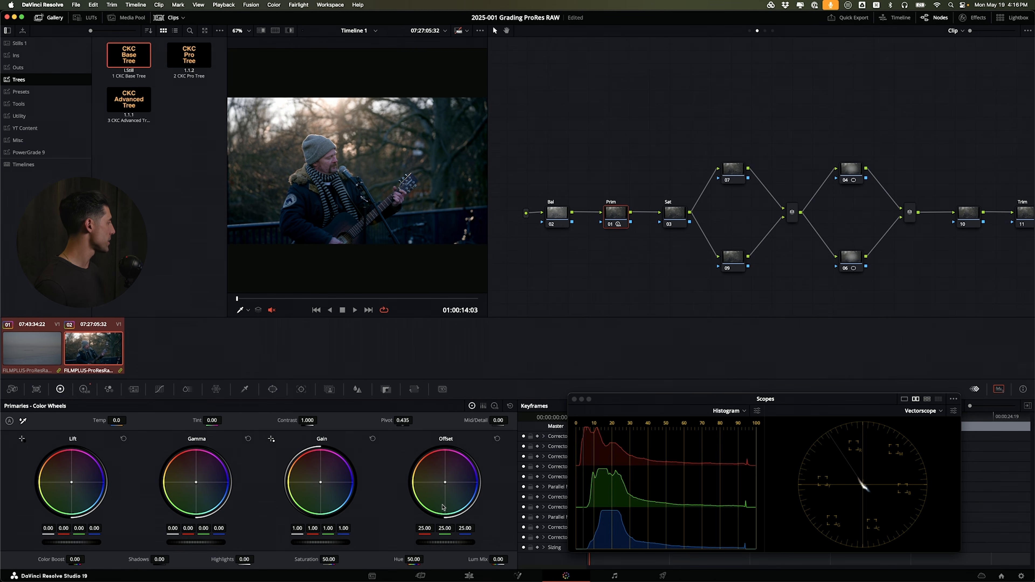
{"action": "left_click_drag", "start_coordinate": [394, 418], "coordinate": [389, 418]}
{"action": "left_click", "coordinate": [403, 420]}
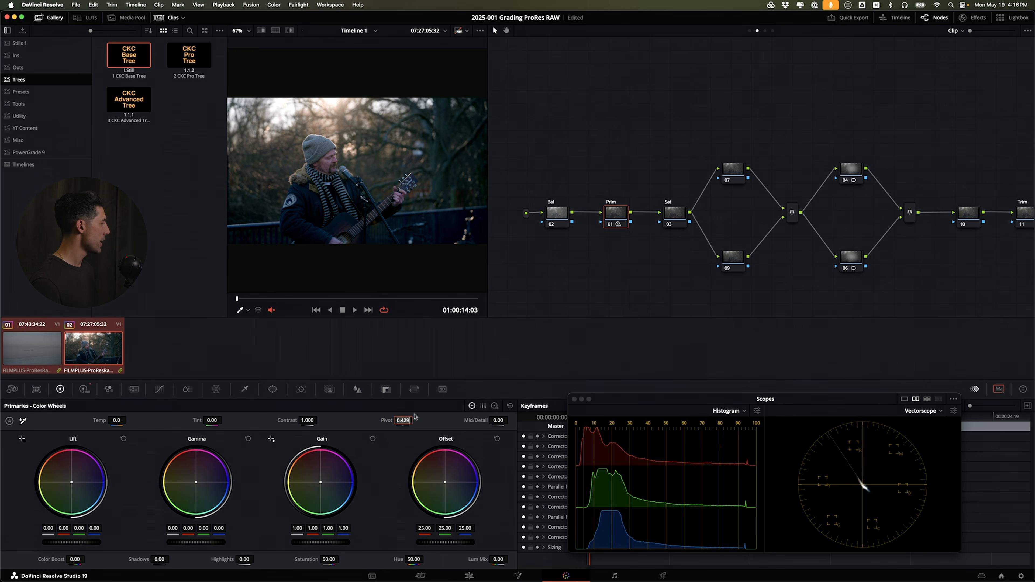
{"action": "type", "text": "0.336"}
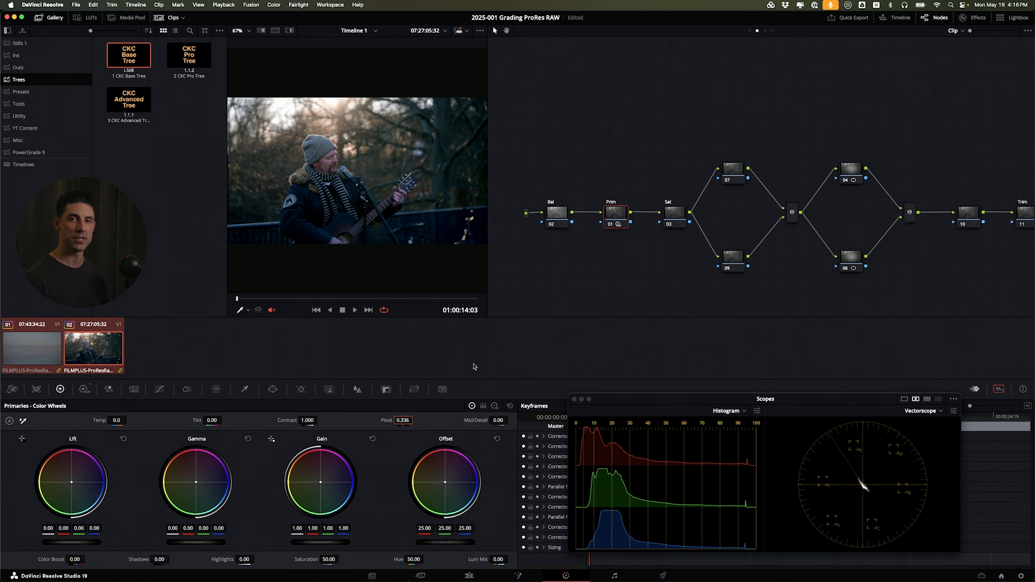
{"action": "key", "text": "super+d"}
{"action": "key", "text": "super+d"}
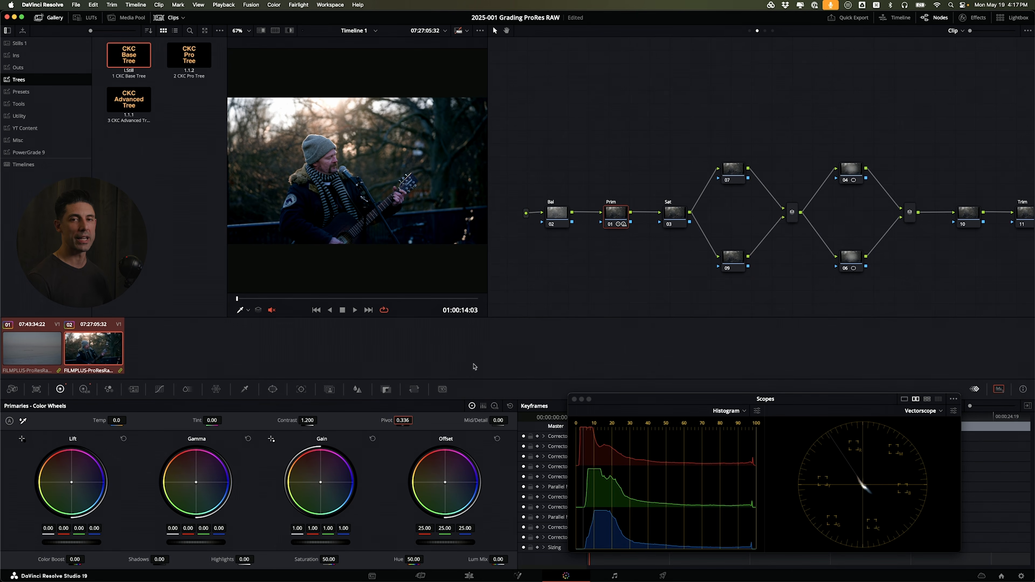
Apply the CKC Base Tree node structure to the seascape clip
{"action": "left_click", "coordinate": [42, 347]}
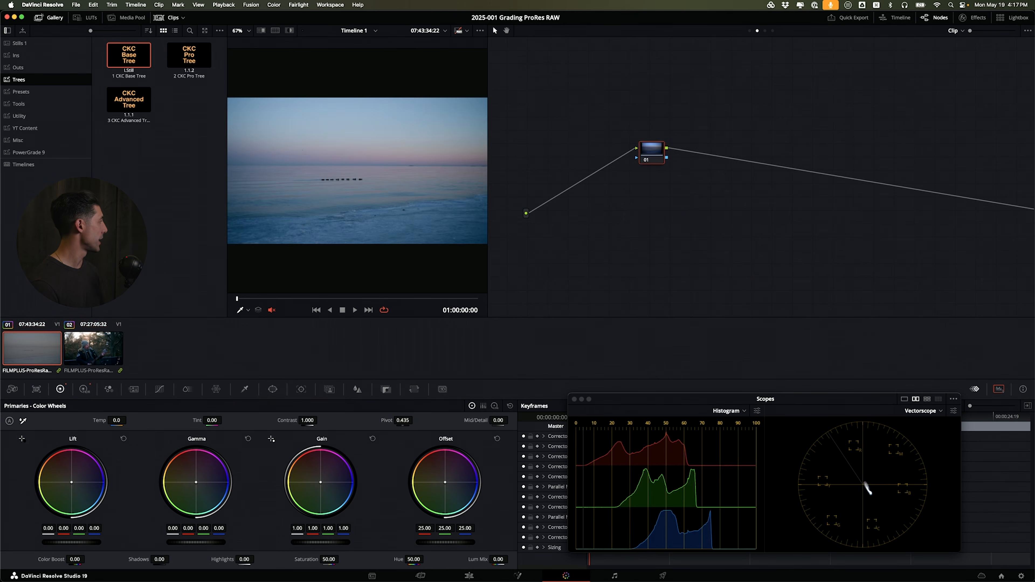
{"action": "double_click", "coordinate": [135, 62]}
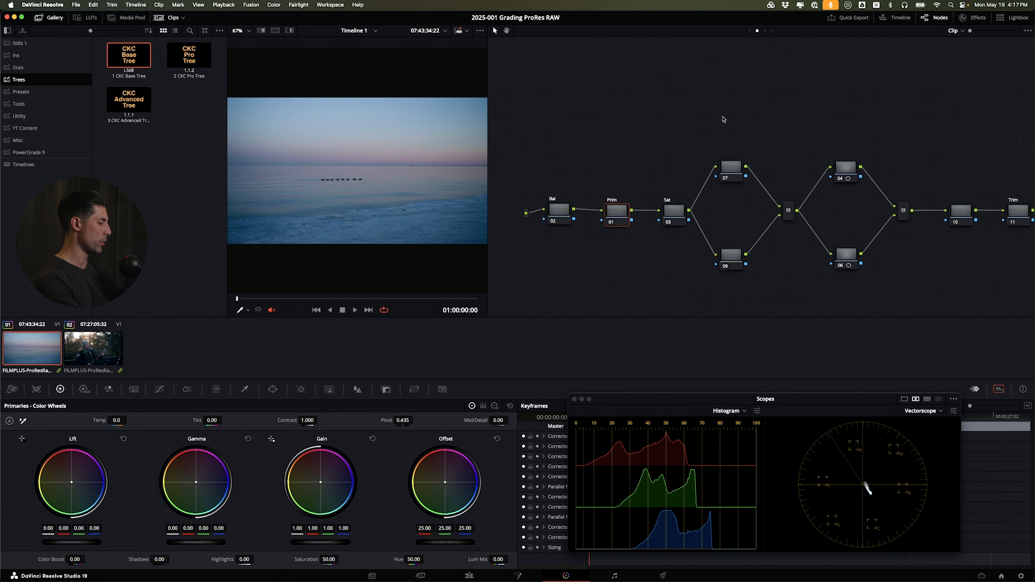
On the seascape's Prim node, set HDR Global exposure to about -0.79, tint to about -0.45, and primaries pivot to 0.336
{"action": "key", "text": "alt+h"}
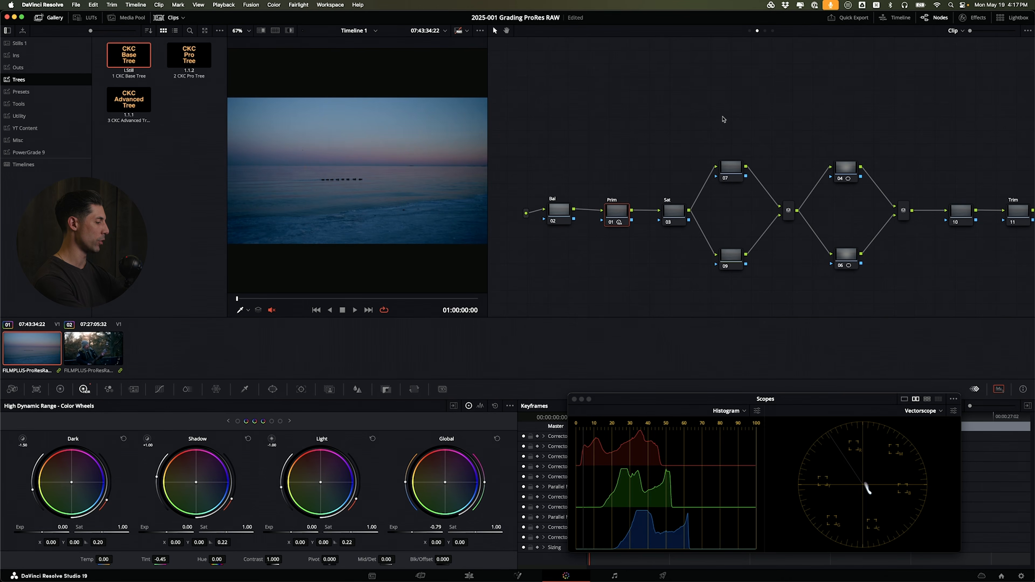
{"action": "key", "text": "alt+z"}
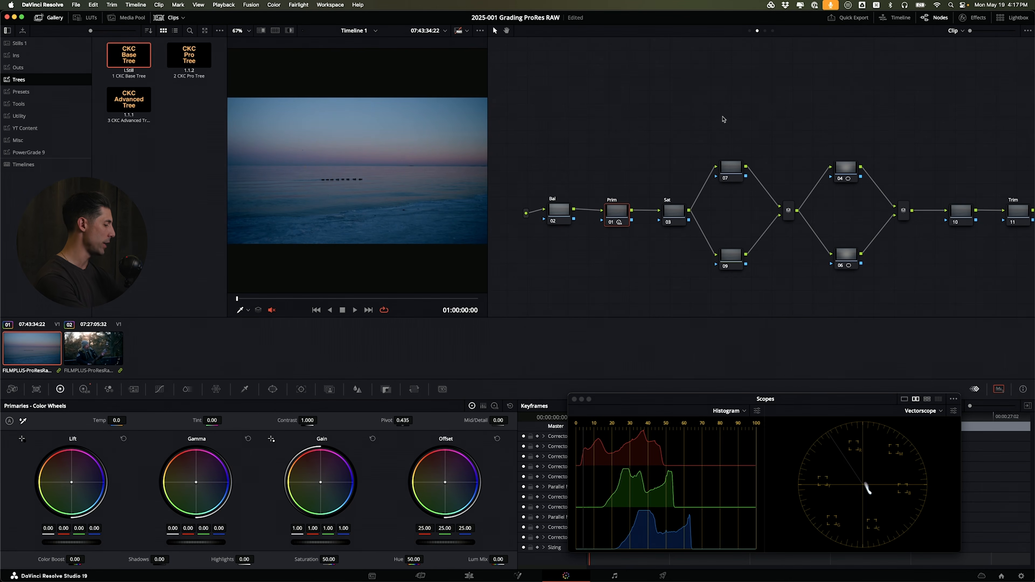
{"action": "double_click", "coordinate": [406, 418]}
{"action": "type", "text": "0.336"}
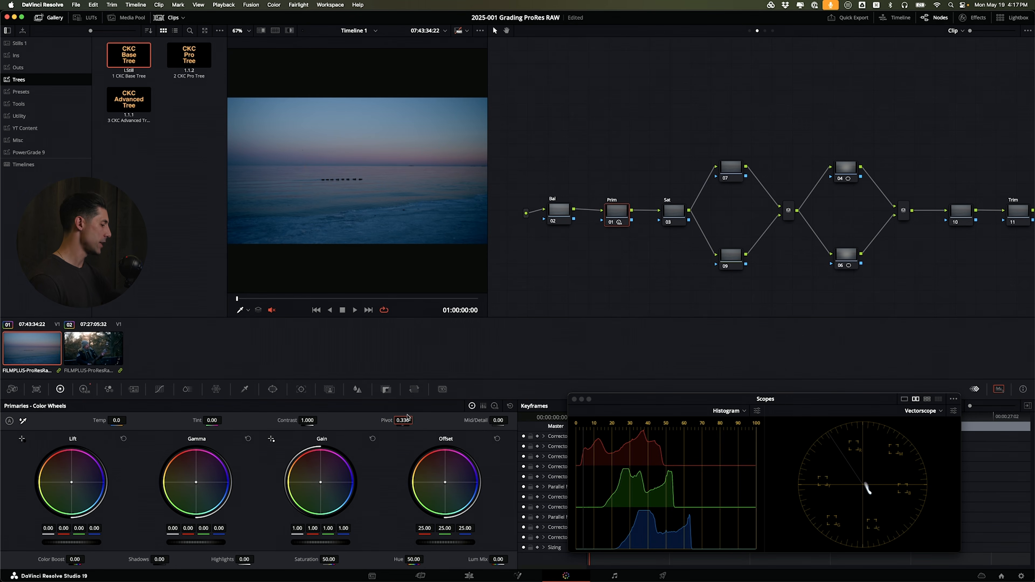